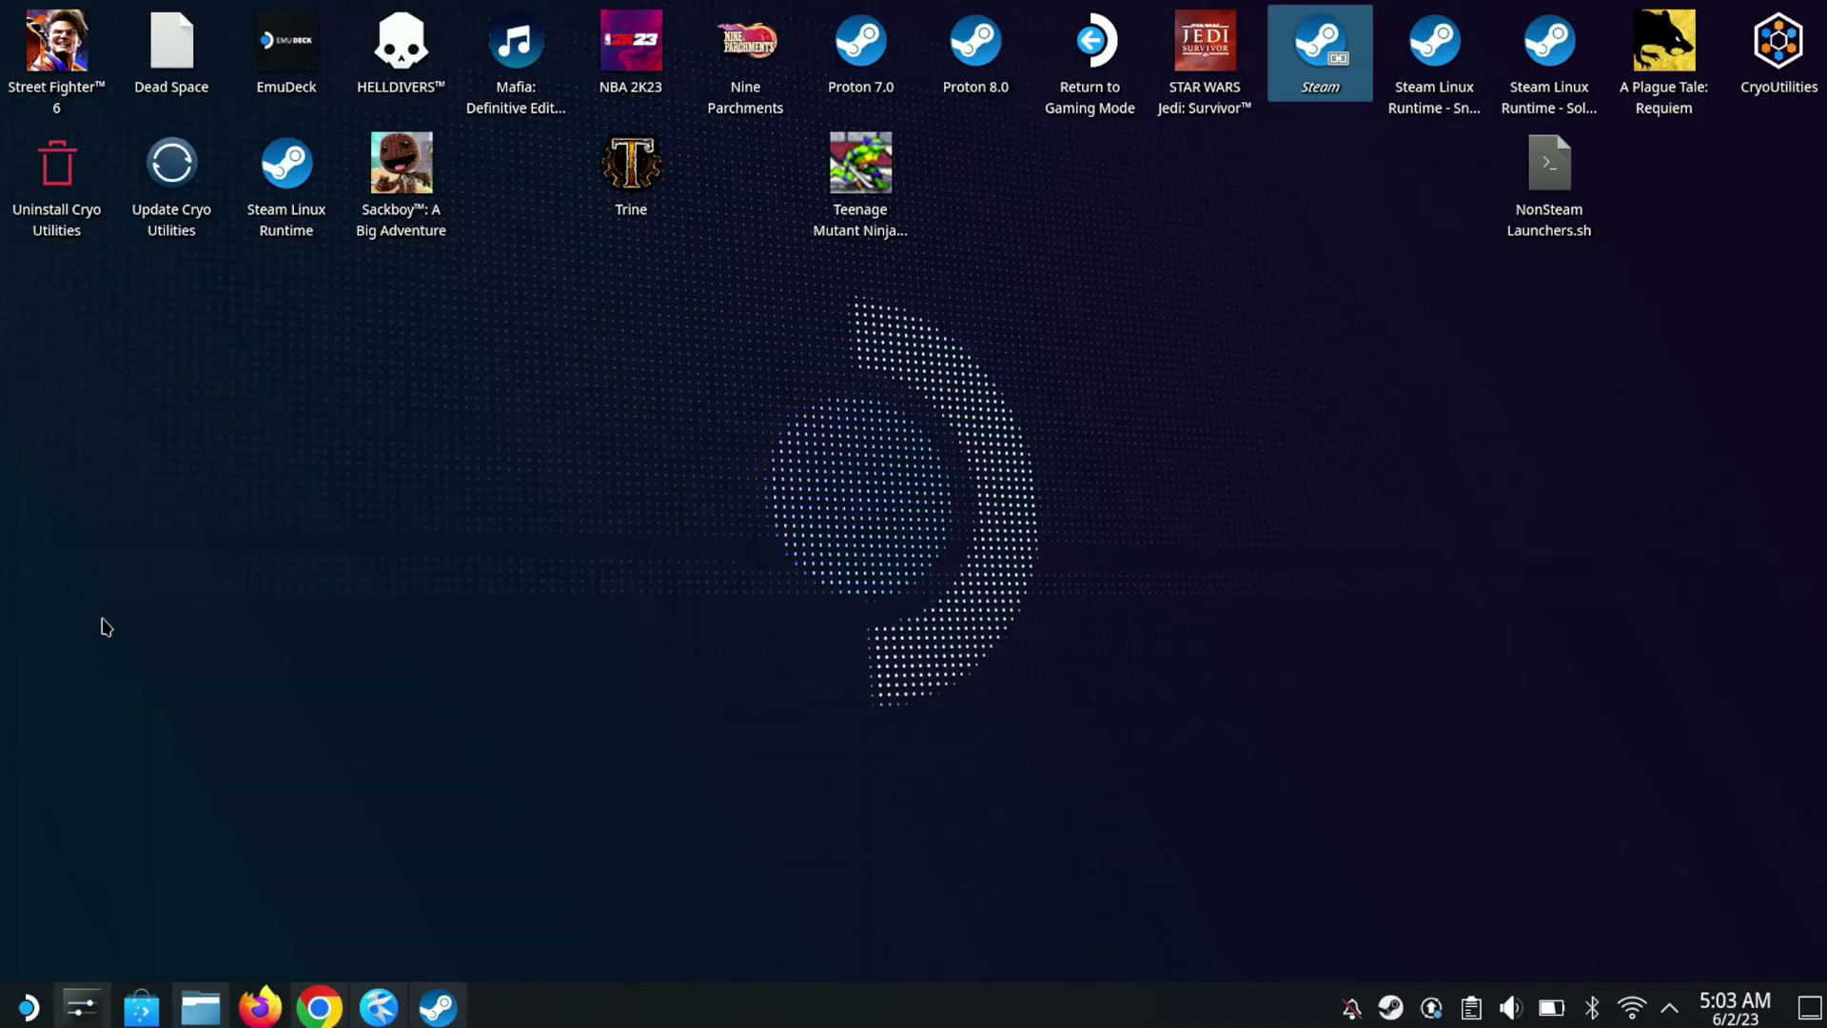
Switch to Chrome and view the download options of the NonSteamLaunchers-On-Steam-Deck repository on GitHub.
{"action": "left_click", "coordinate": [311, 1006]}
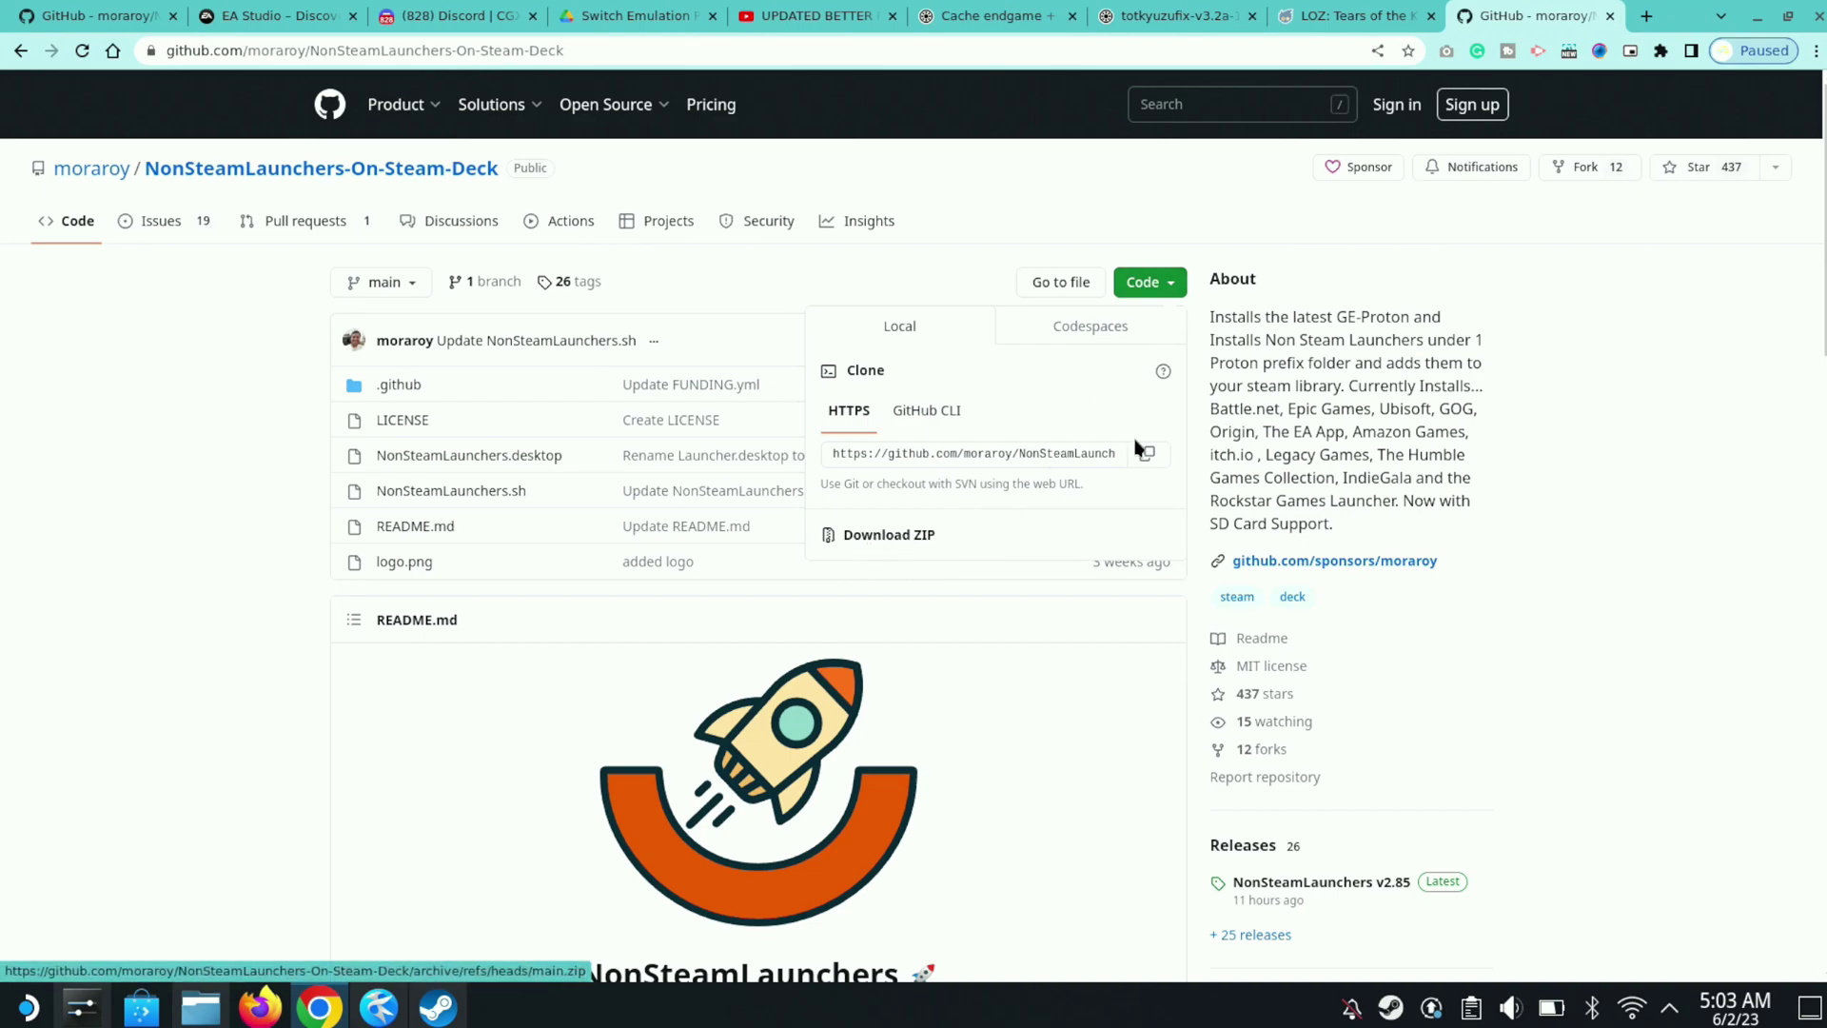
{"action": "left_click", "coordinate": [1756, 17]}
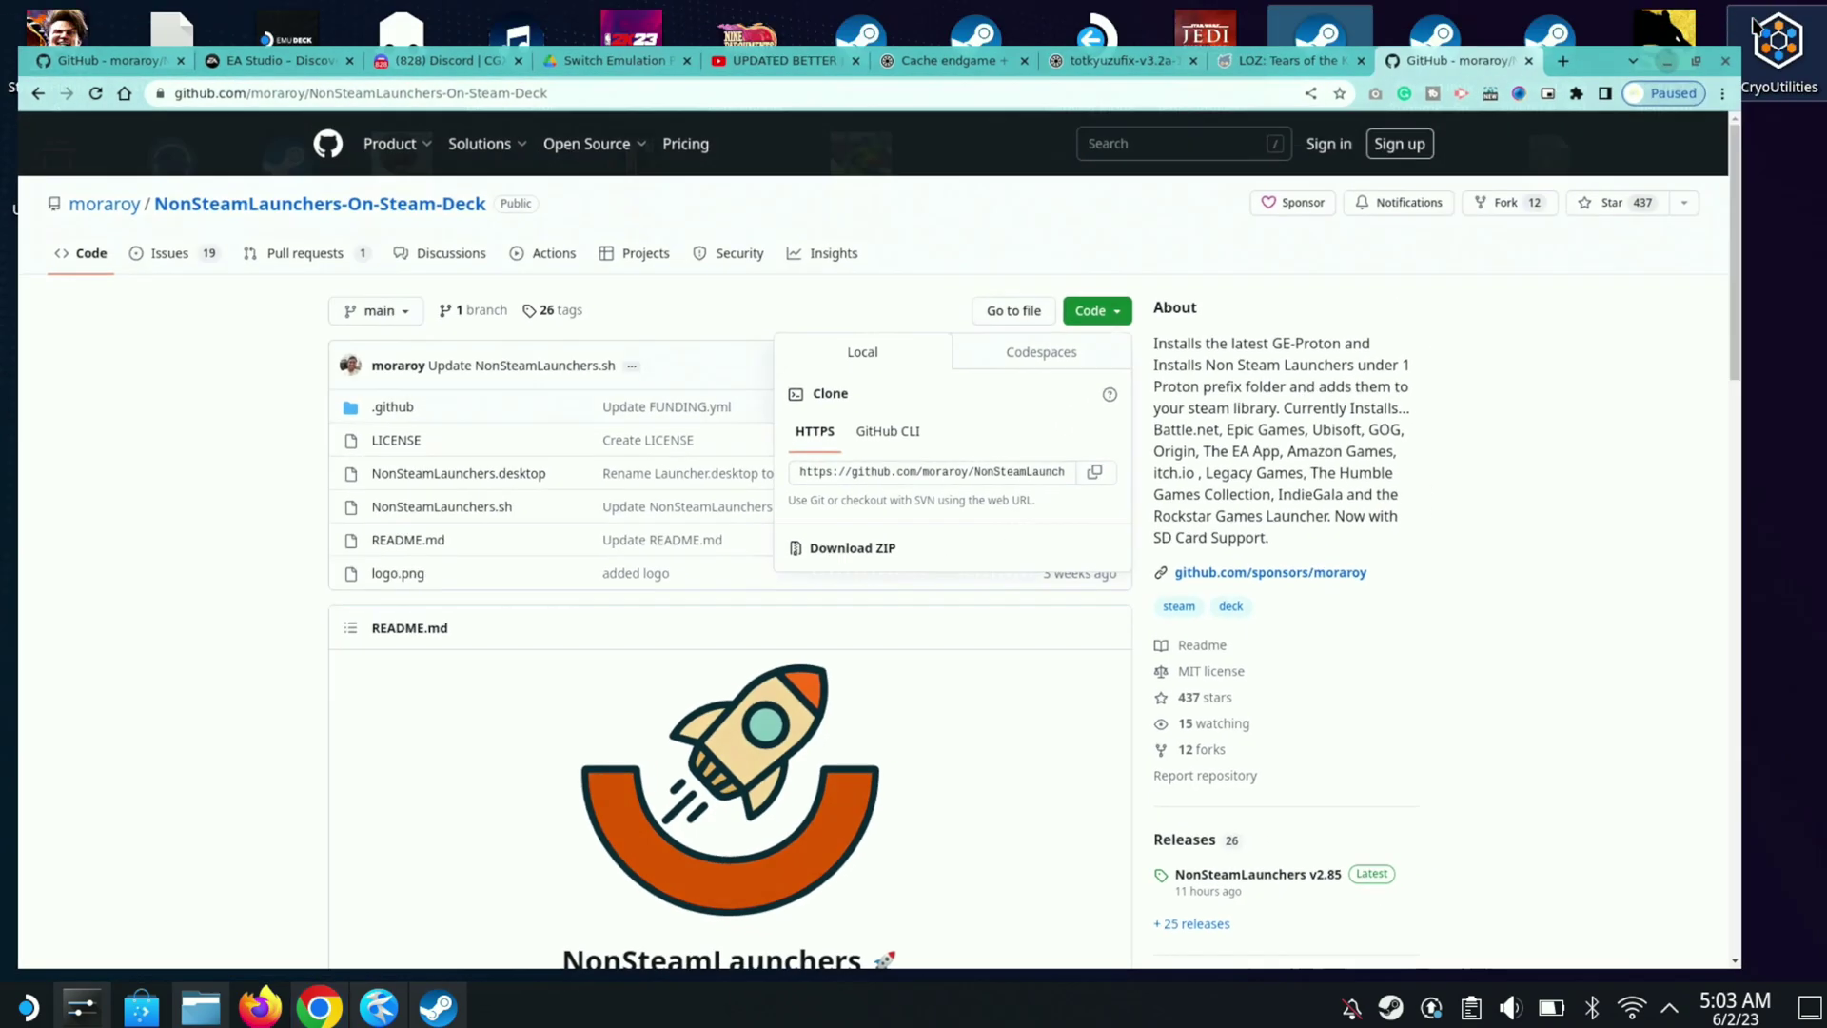
In the Downloads folder, check the extraction options for the NonSteamLaunchers zip and look inside the extracted NonSteamLaunchers-On-Steam-Deck folder.
{"action": "left_click", "coordinate": [198, 1009]}
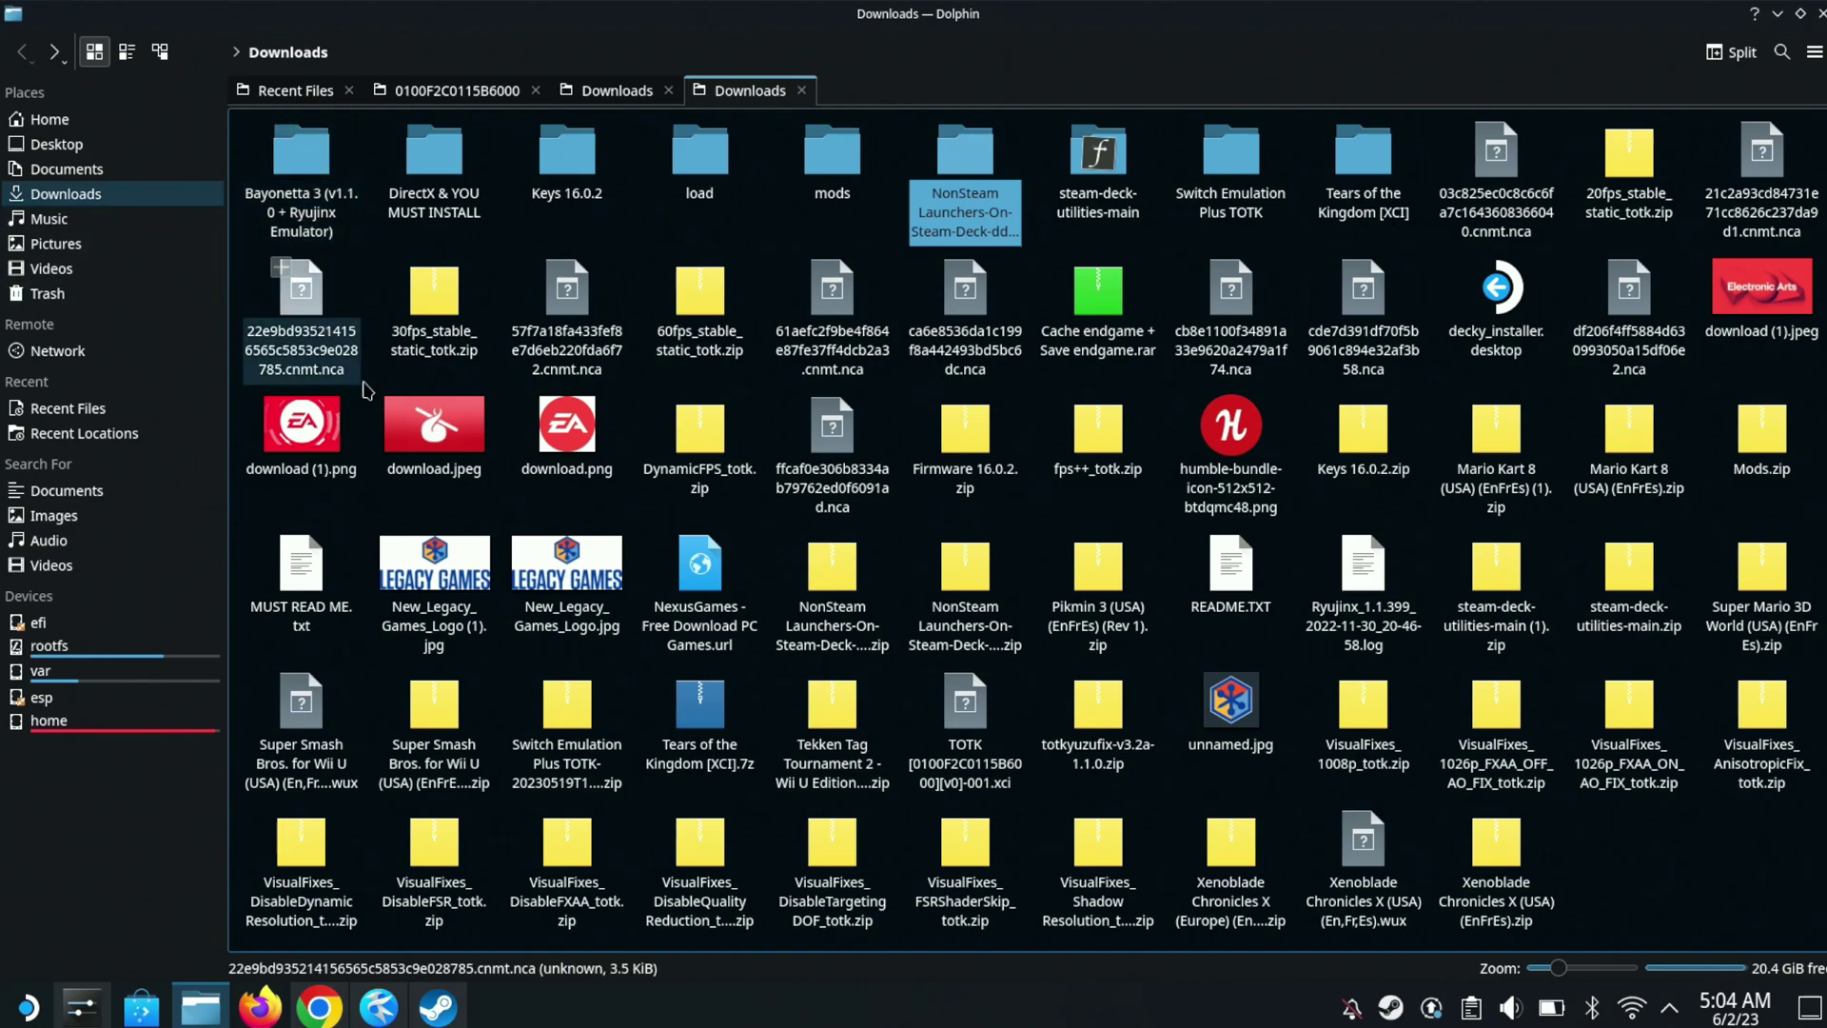
{"action": "right_click", "coordinate": [861, 612]}
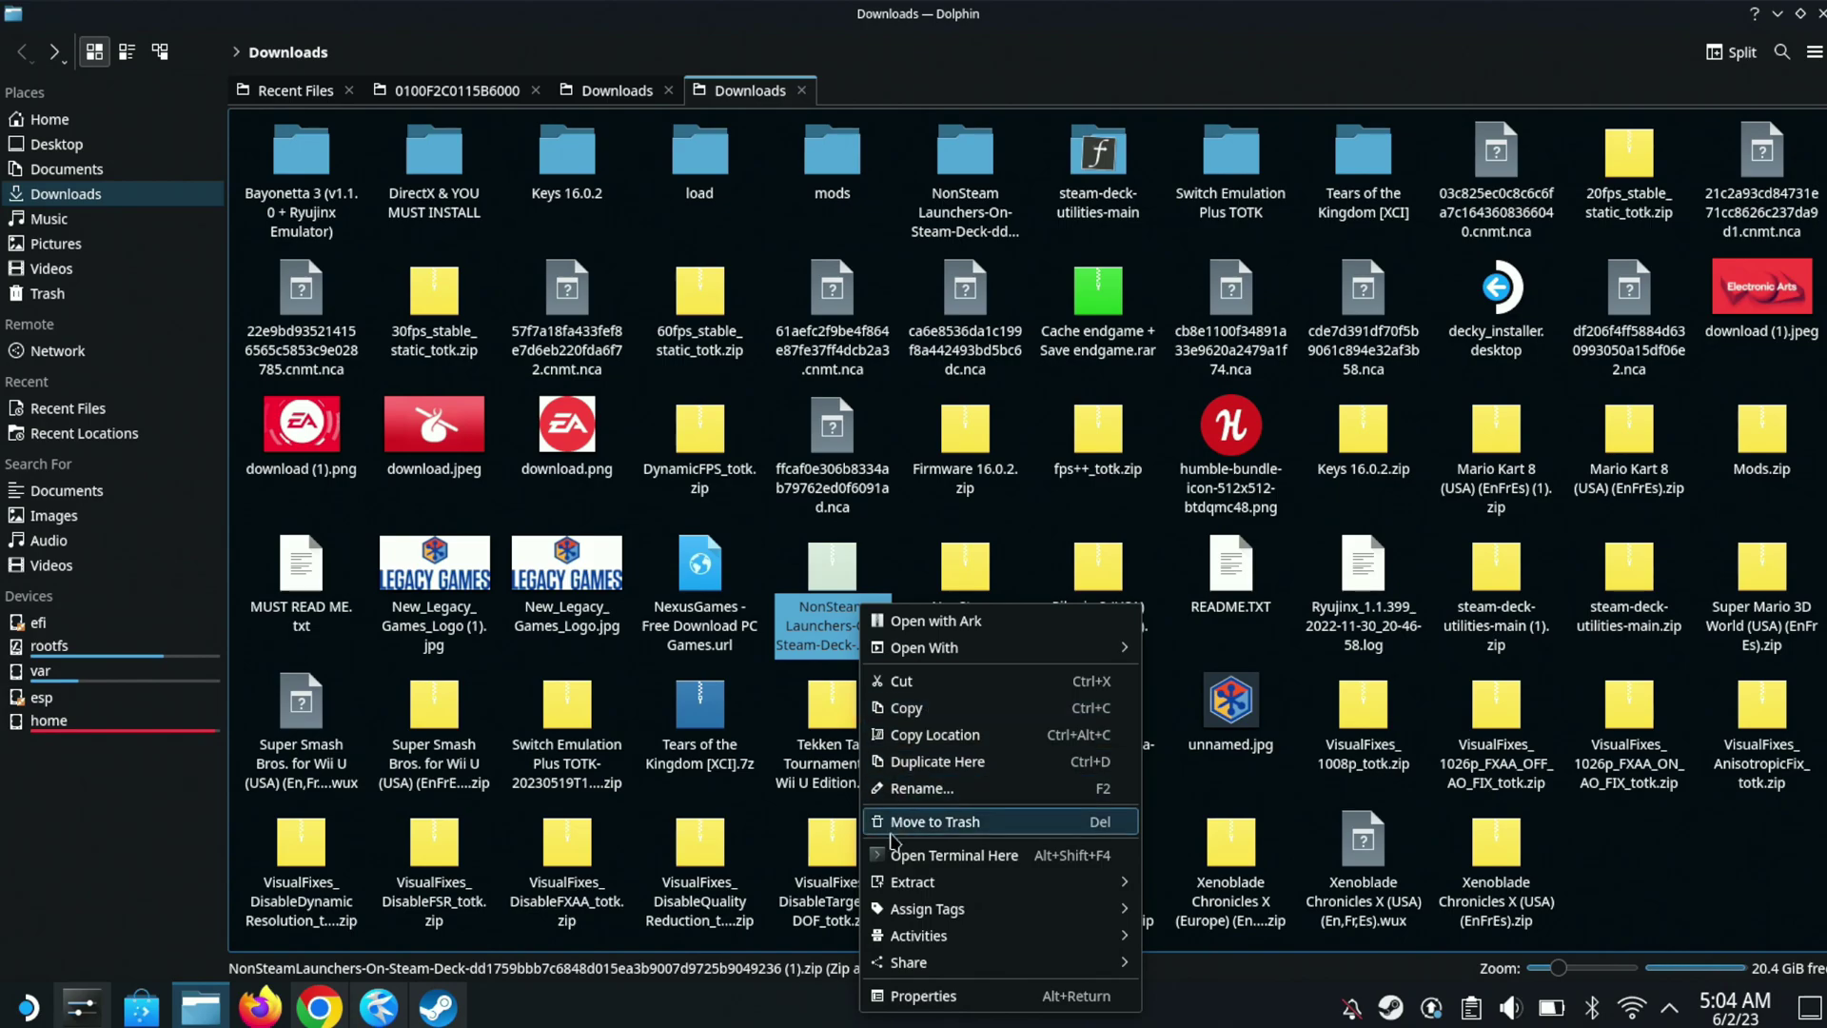
{"action": "mouse_move", "coordinate": [901, 885]}
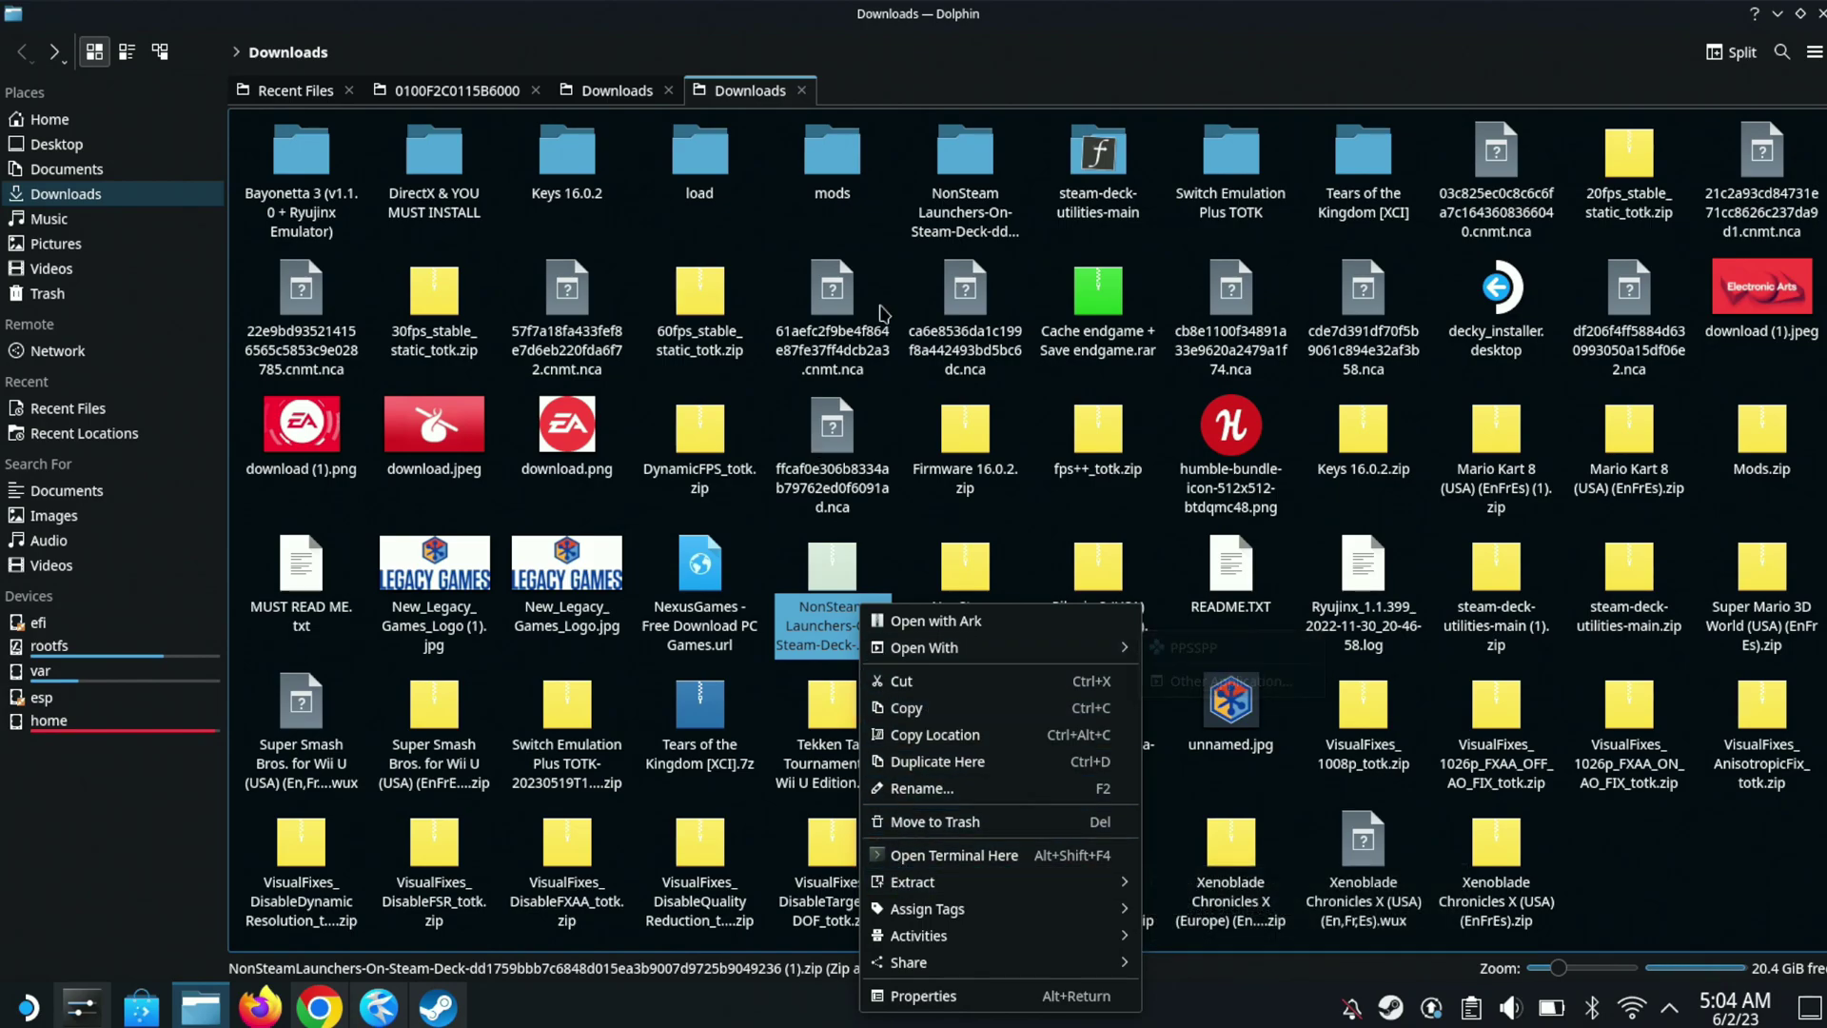
{"action": "double_click", "coordinate": [976, 197]}
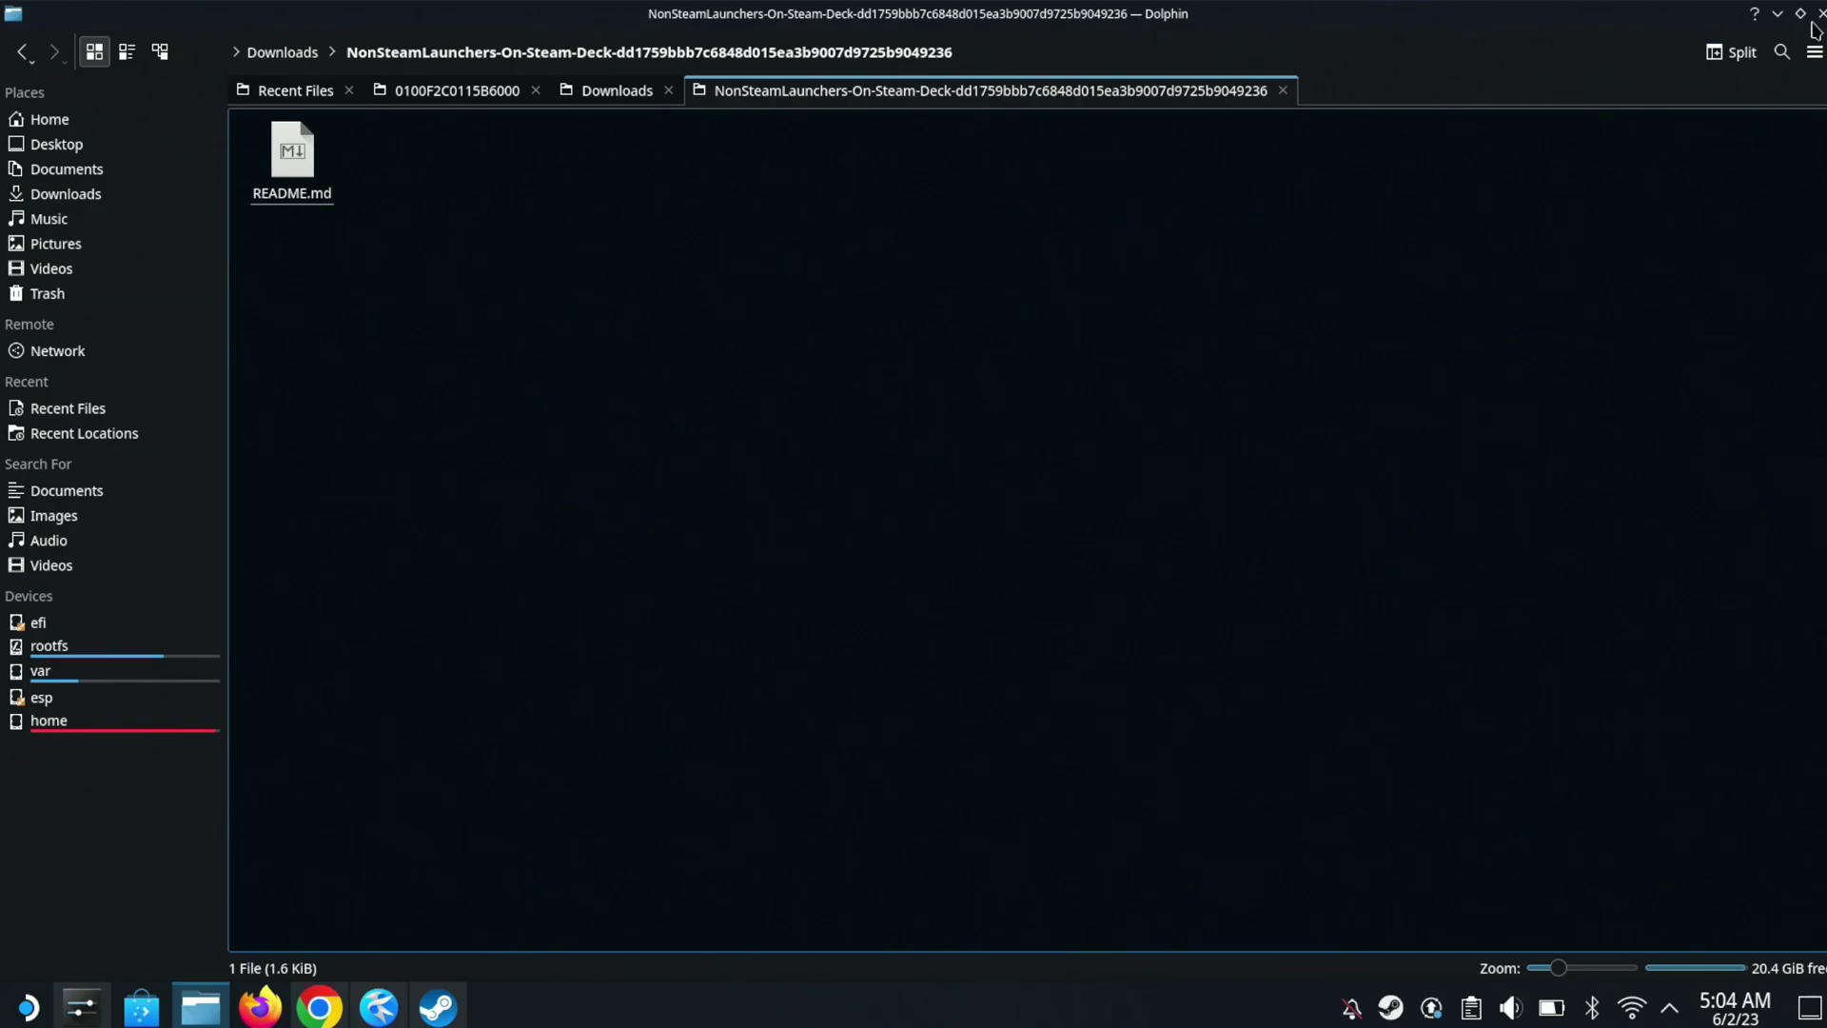
{"action": "left_click", "coordinate": [1777, 14]}
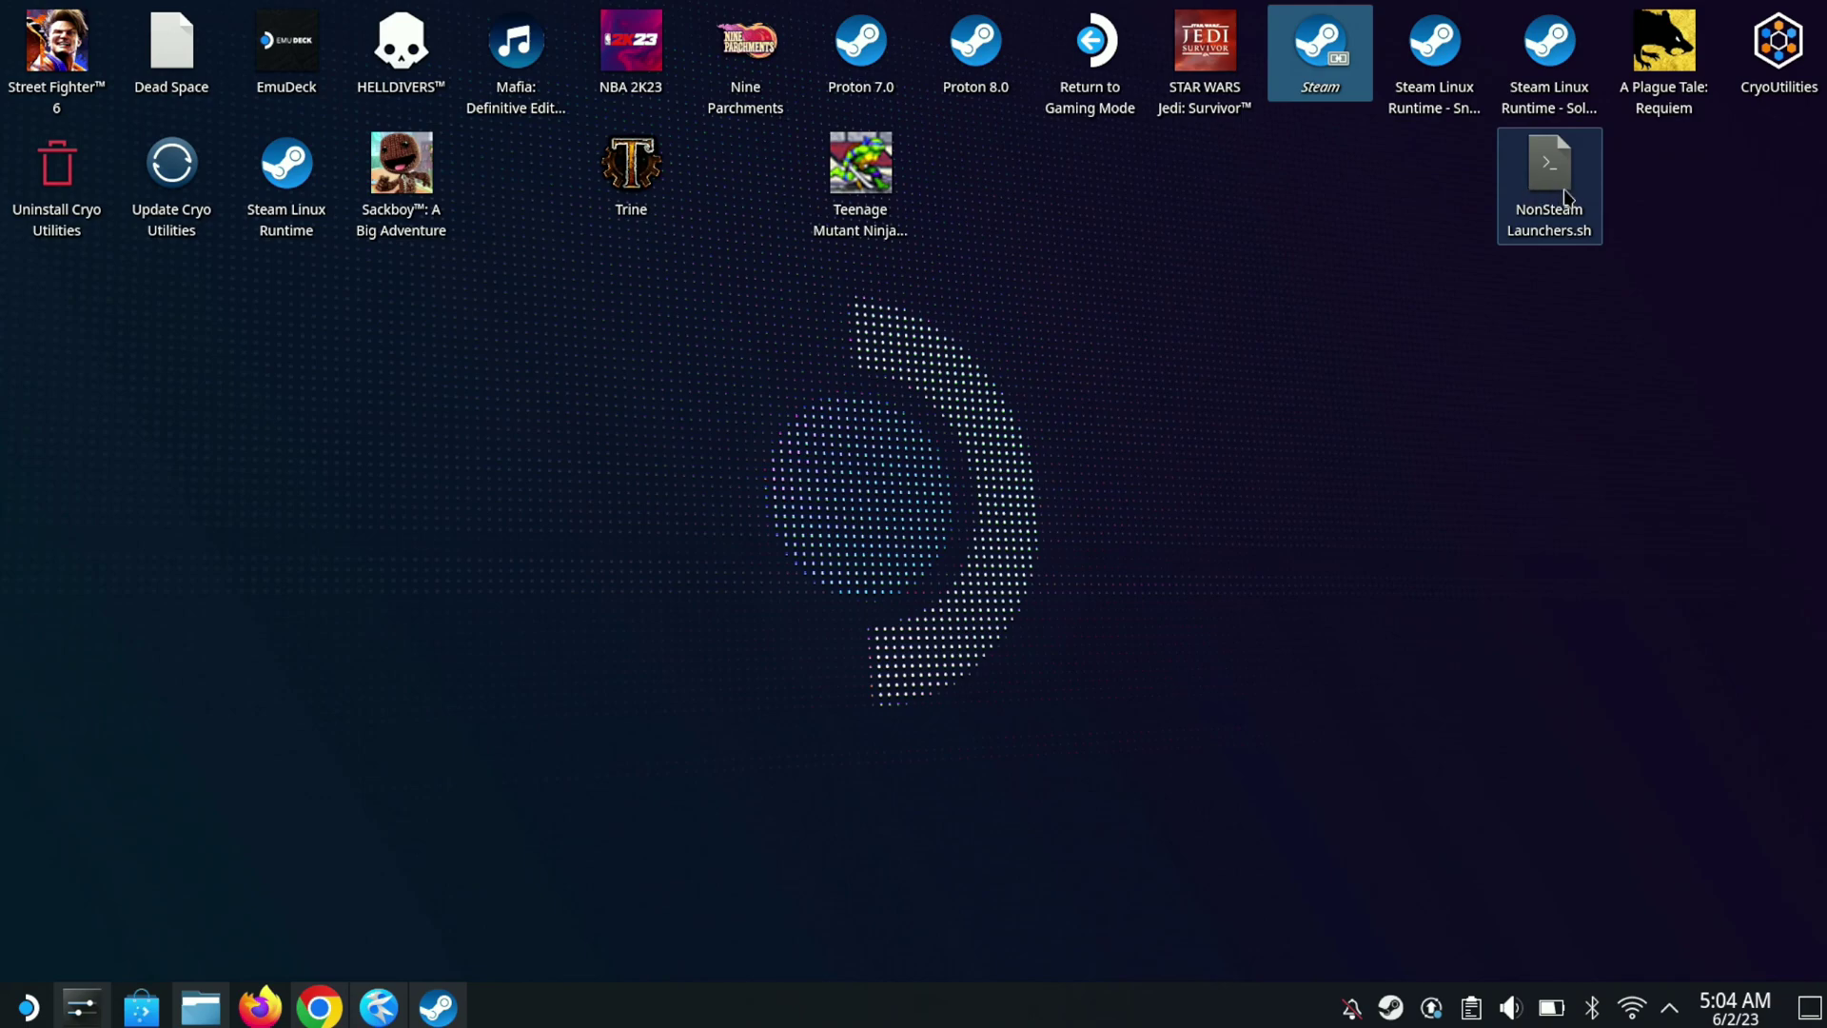
Execute the NonSteamLaunchers.sh script from the desktop with Battle.net chosen as the launcher, and close the launcher list without installing.
{"action": "double_click", "coordinate": [1562, 191]}
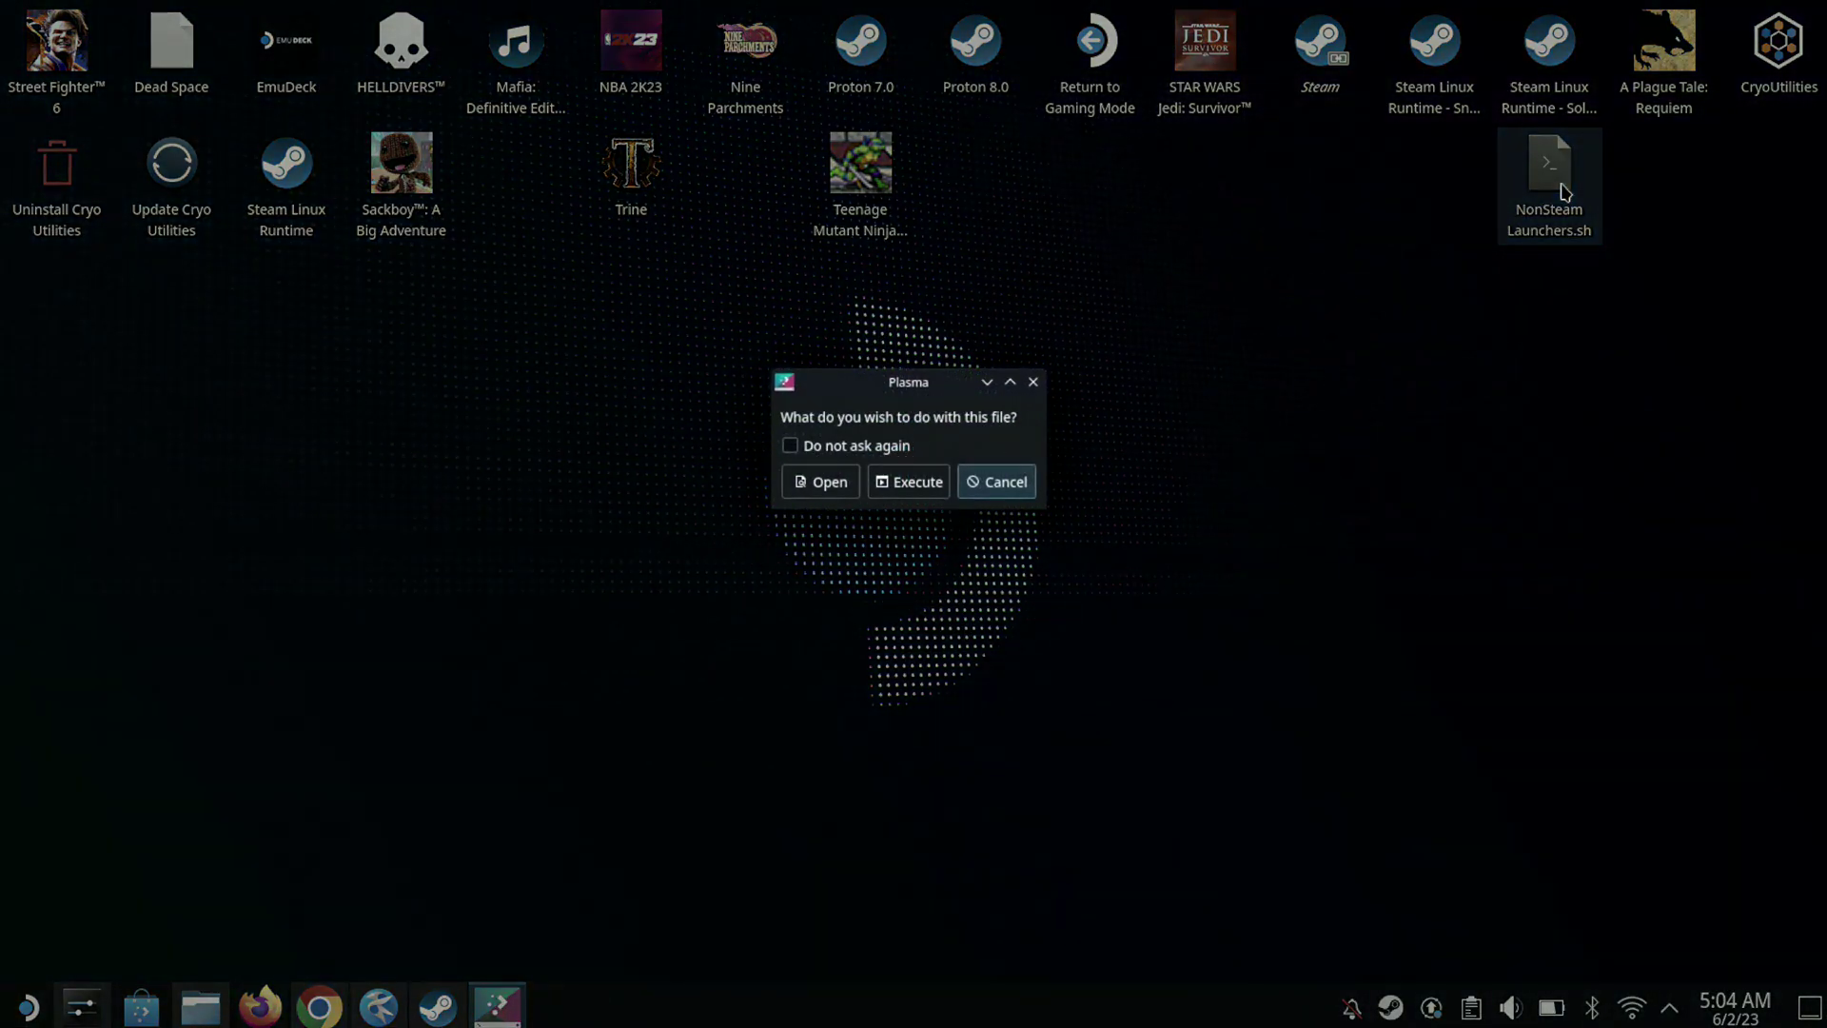
{"action": "left_click", "coordinate": [898, 483]}
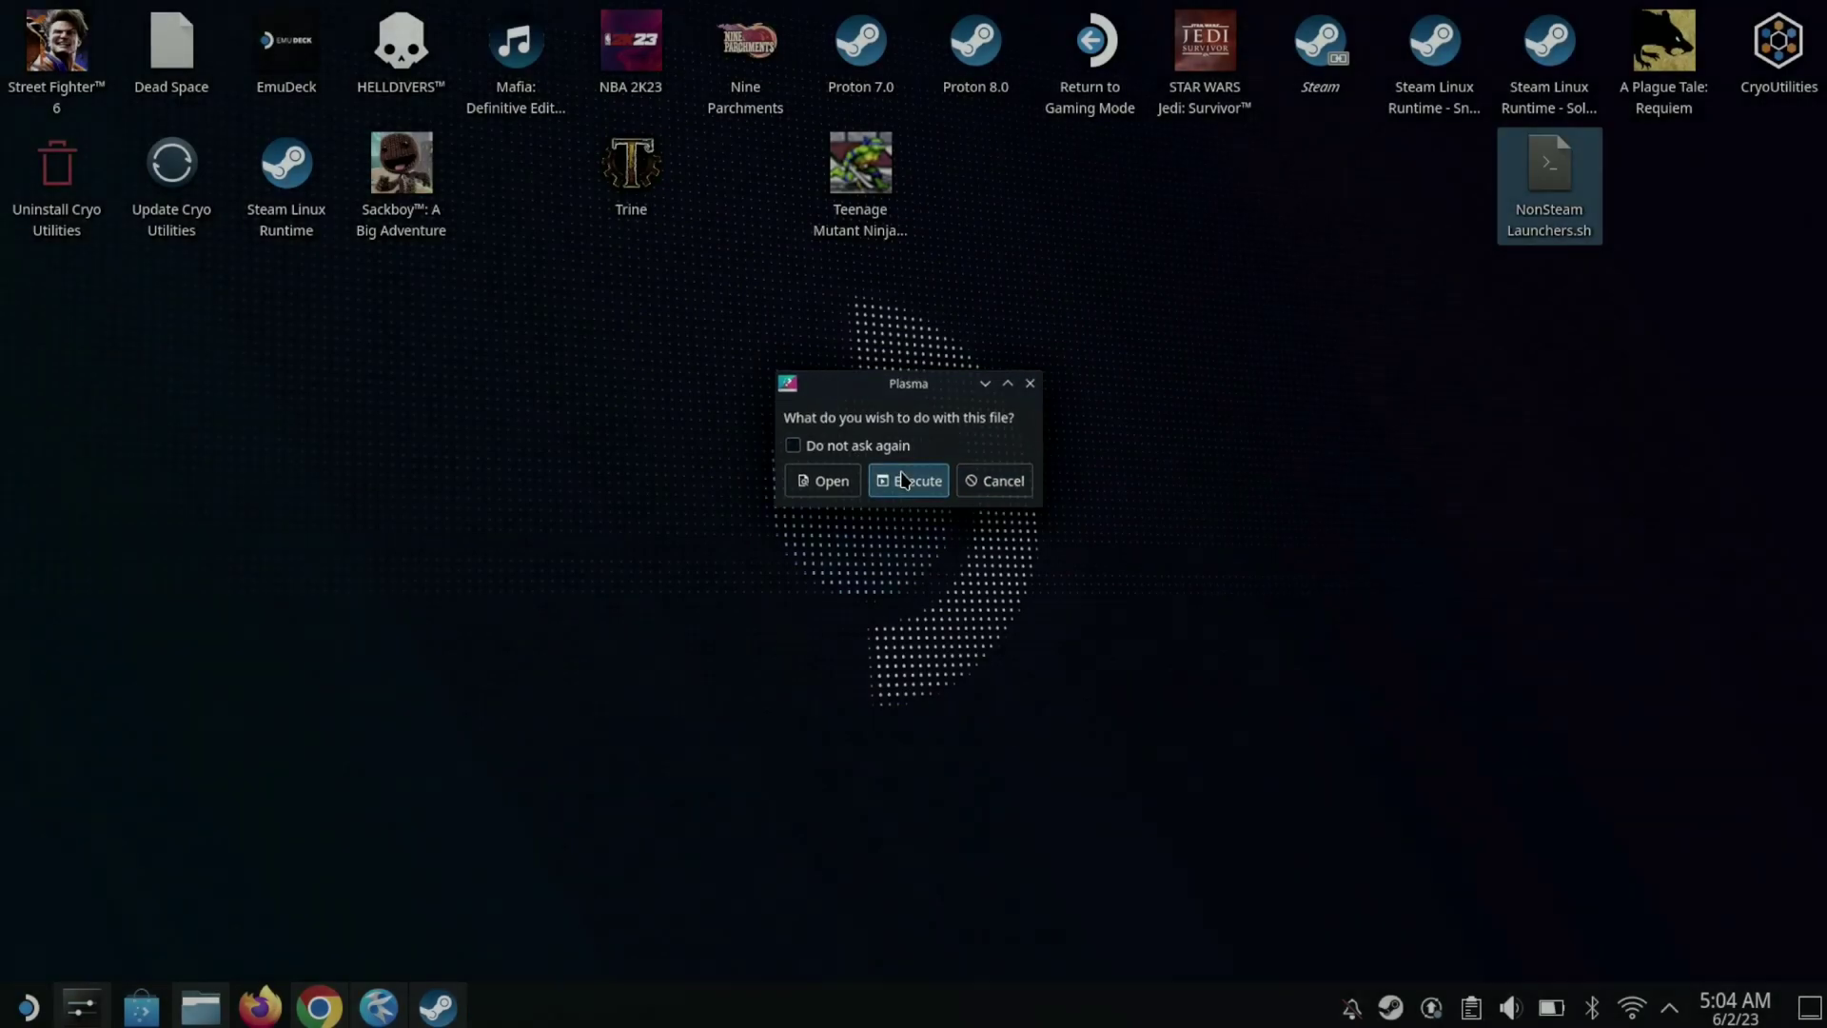
{"action": "left_click", "coordinate": [1004, 570]}
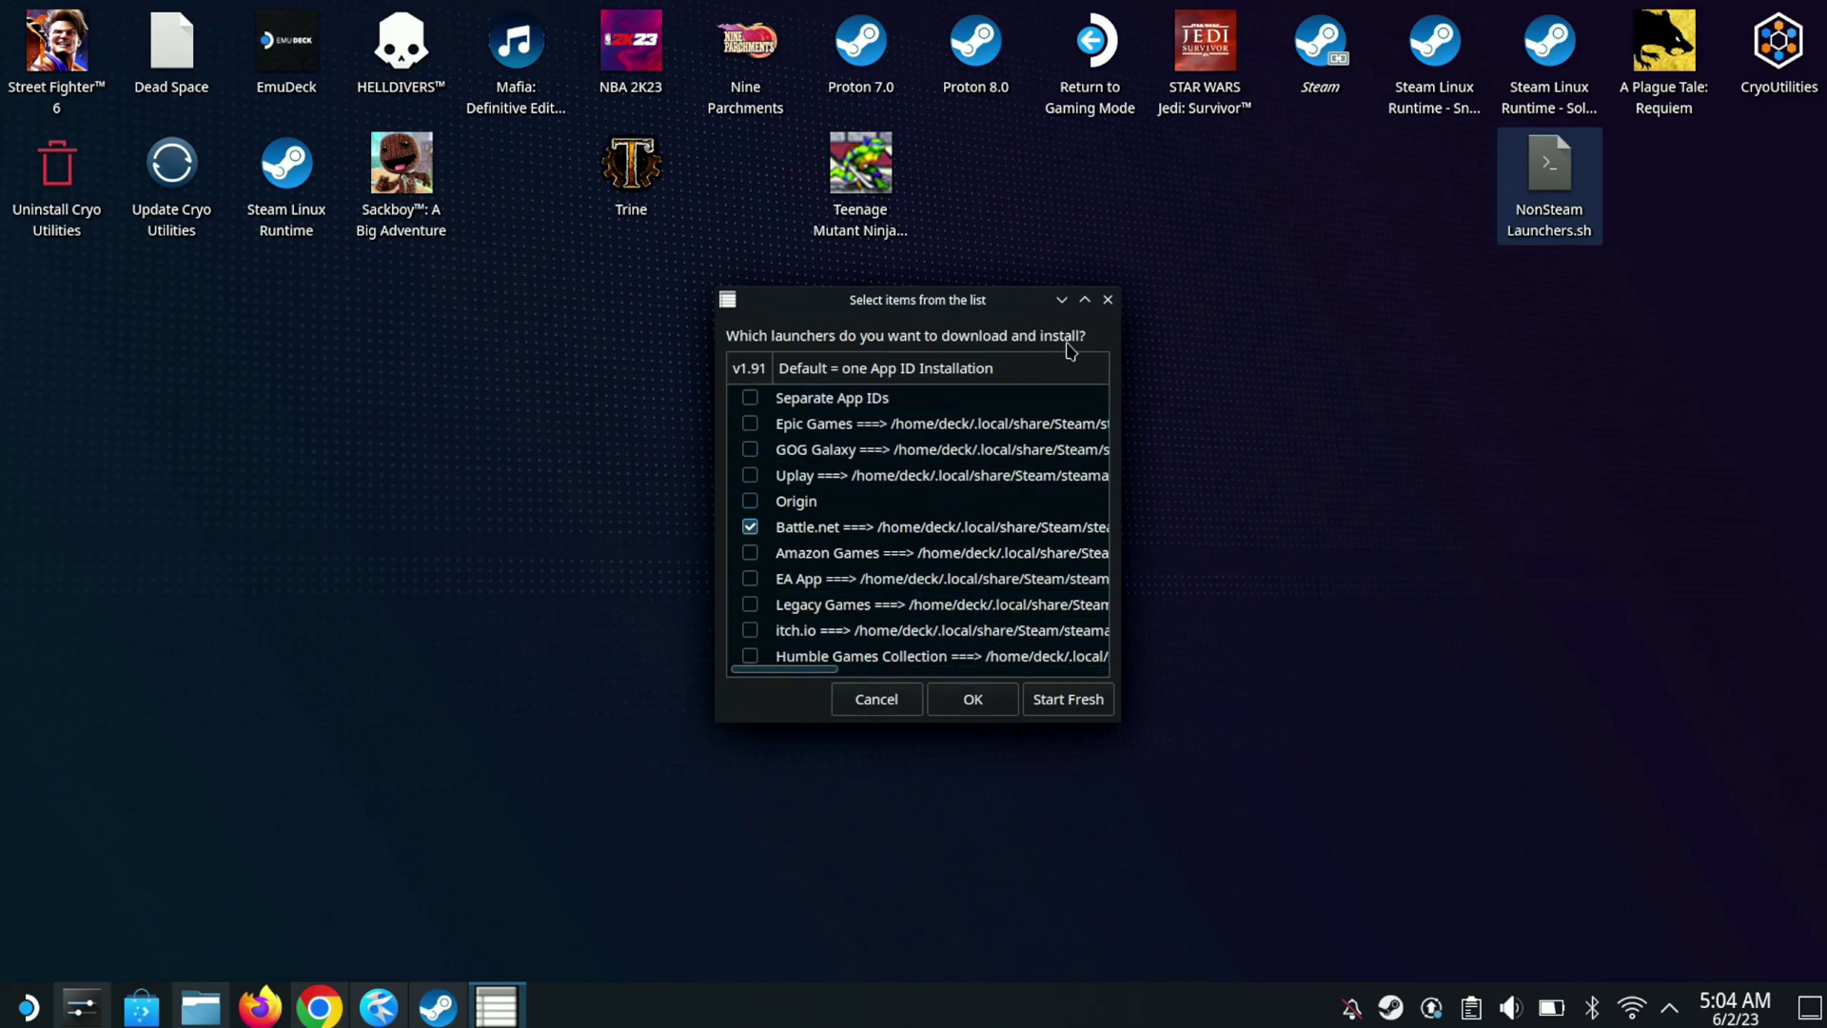
{"action": "left_click", "coordinate": [1111, 301]}
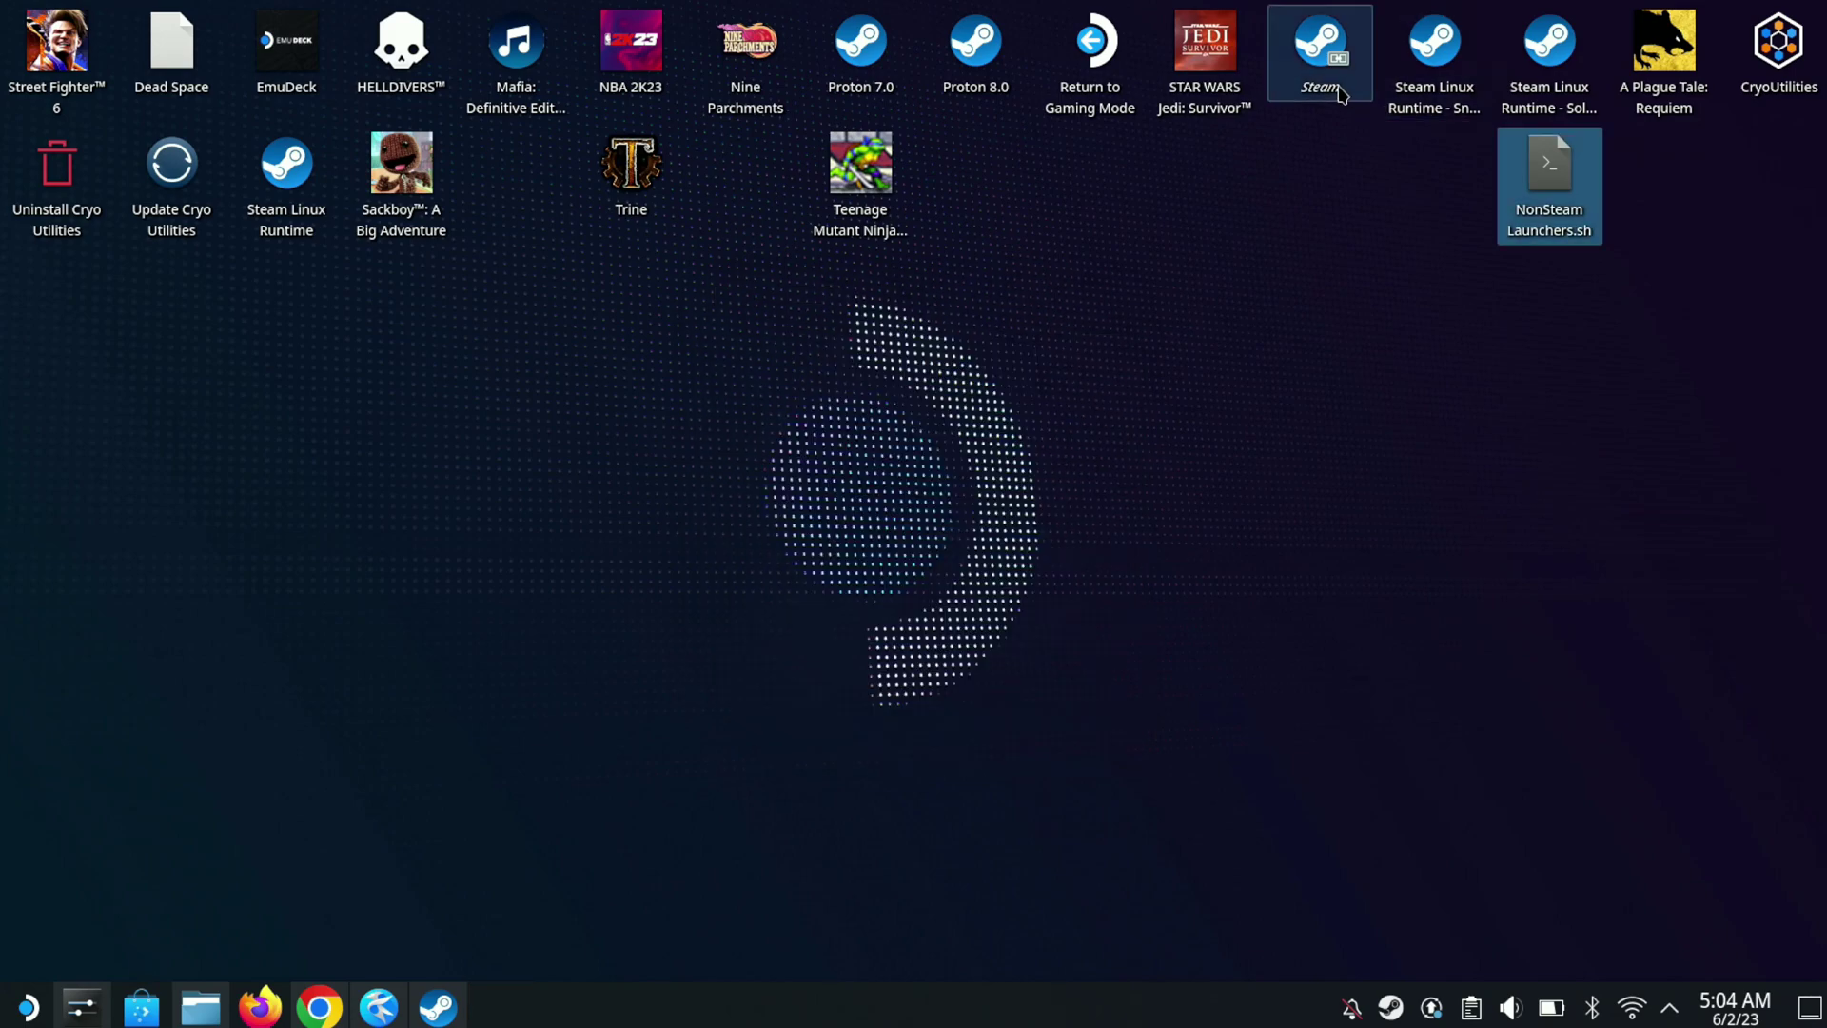
{"action": "left_click", "coordinate": [1339, 93]}
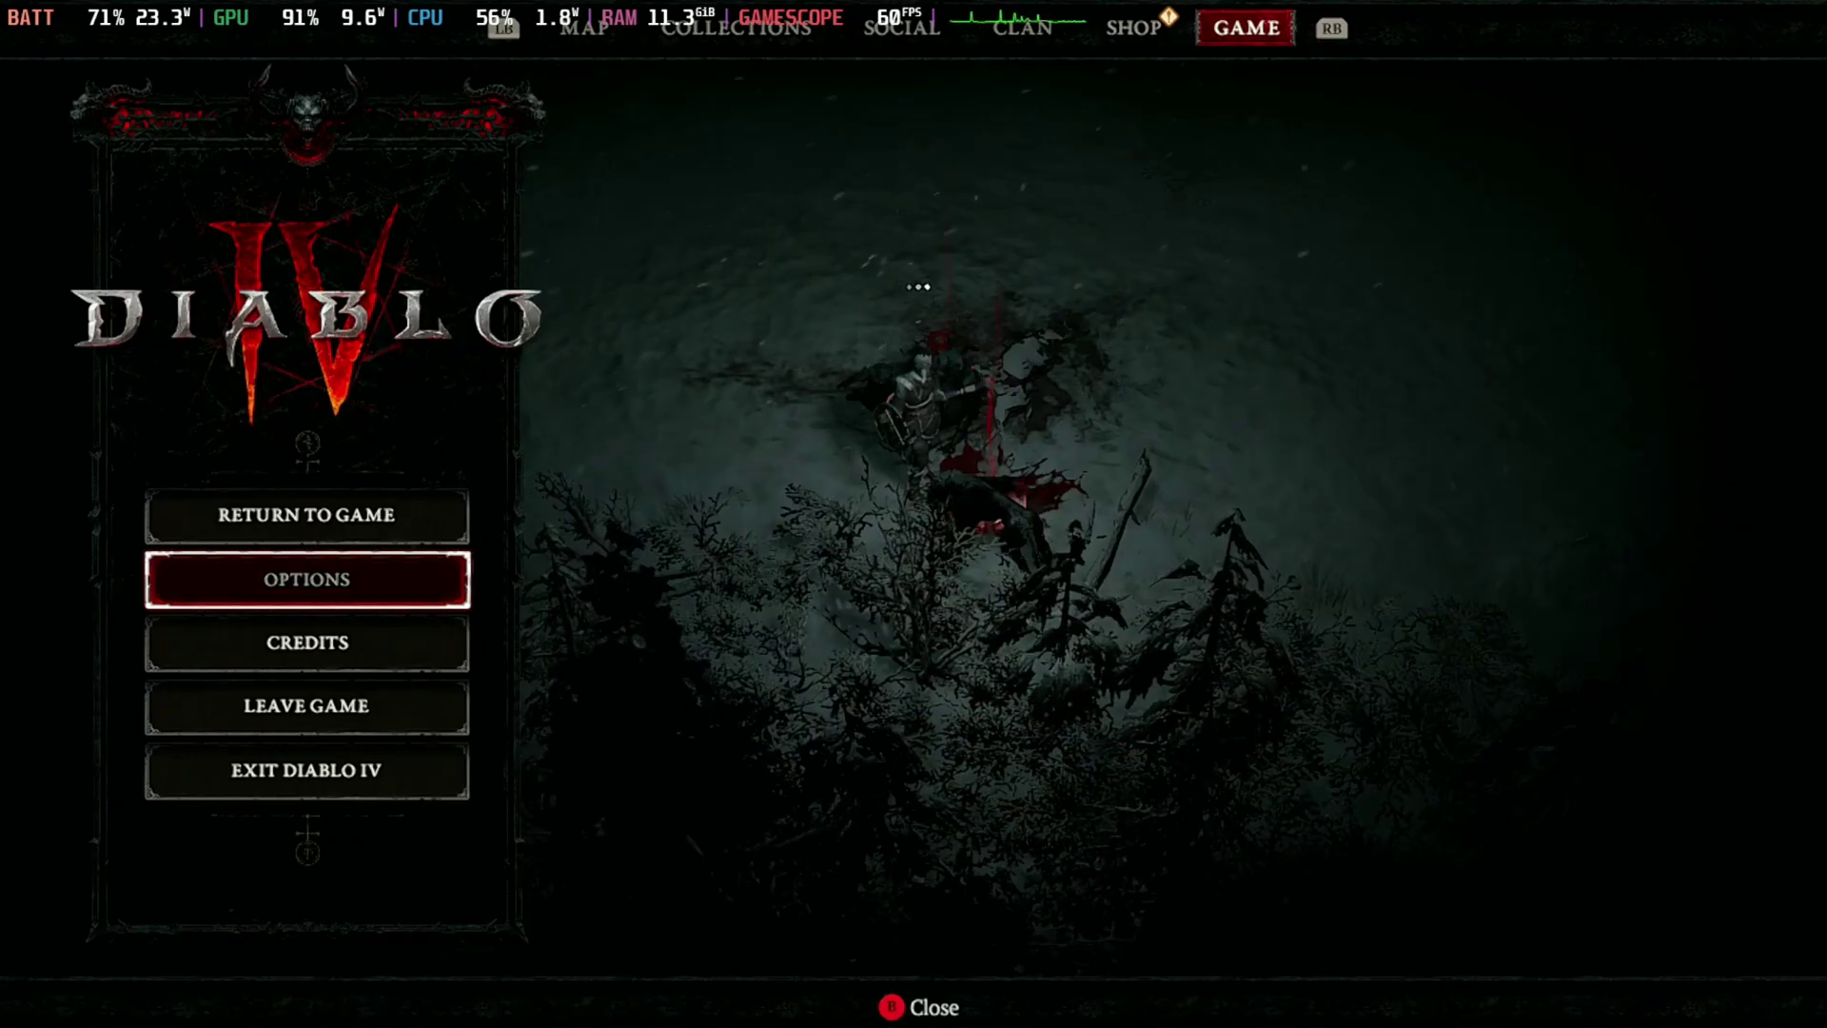
Open Diablo IV's graphics options and review the Screen settings, from the display mode and resolution to sharpening, scaling and Lock Cursor.
{"action": "key", "text": "Return"}
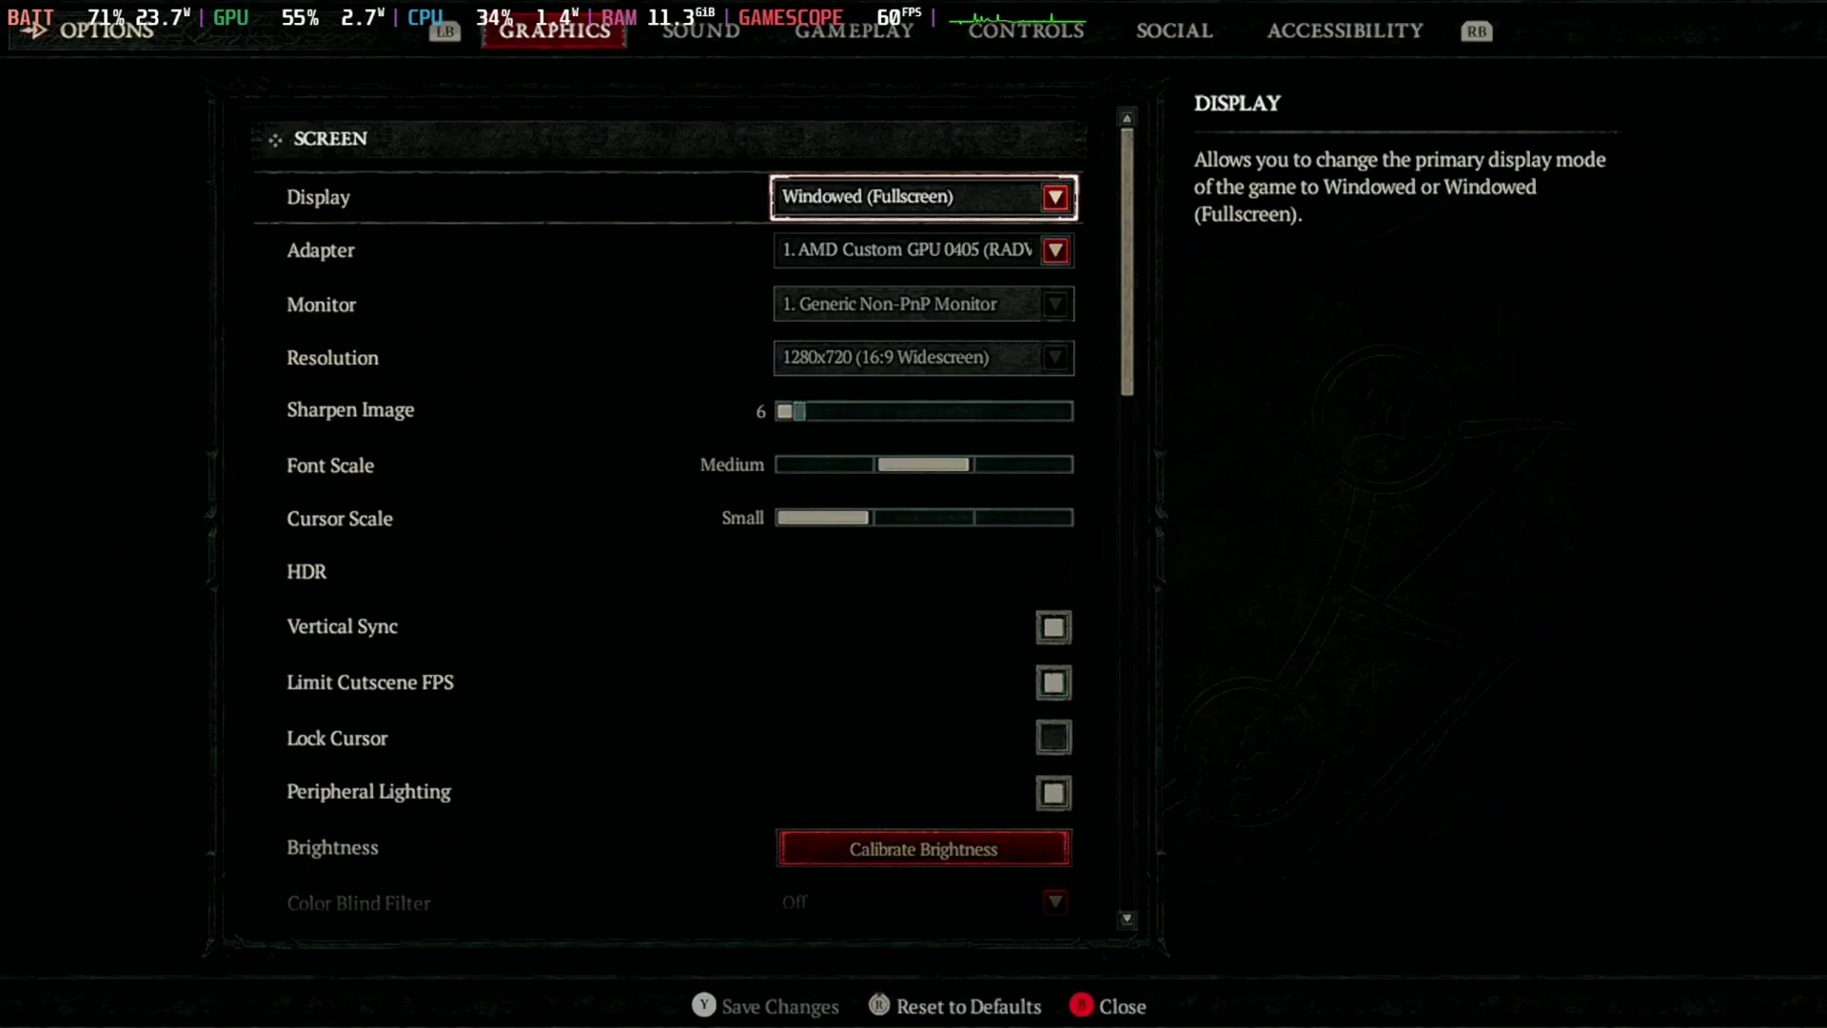
{"action": "key", "text": "Down"}
{"action": "key", "text": "Up"}
{"action": "key", "text": "Down"}
{"action": "key", "text": "Down"}
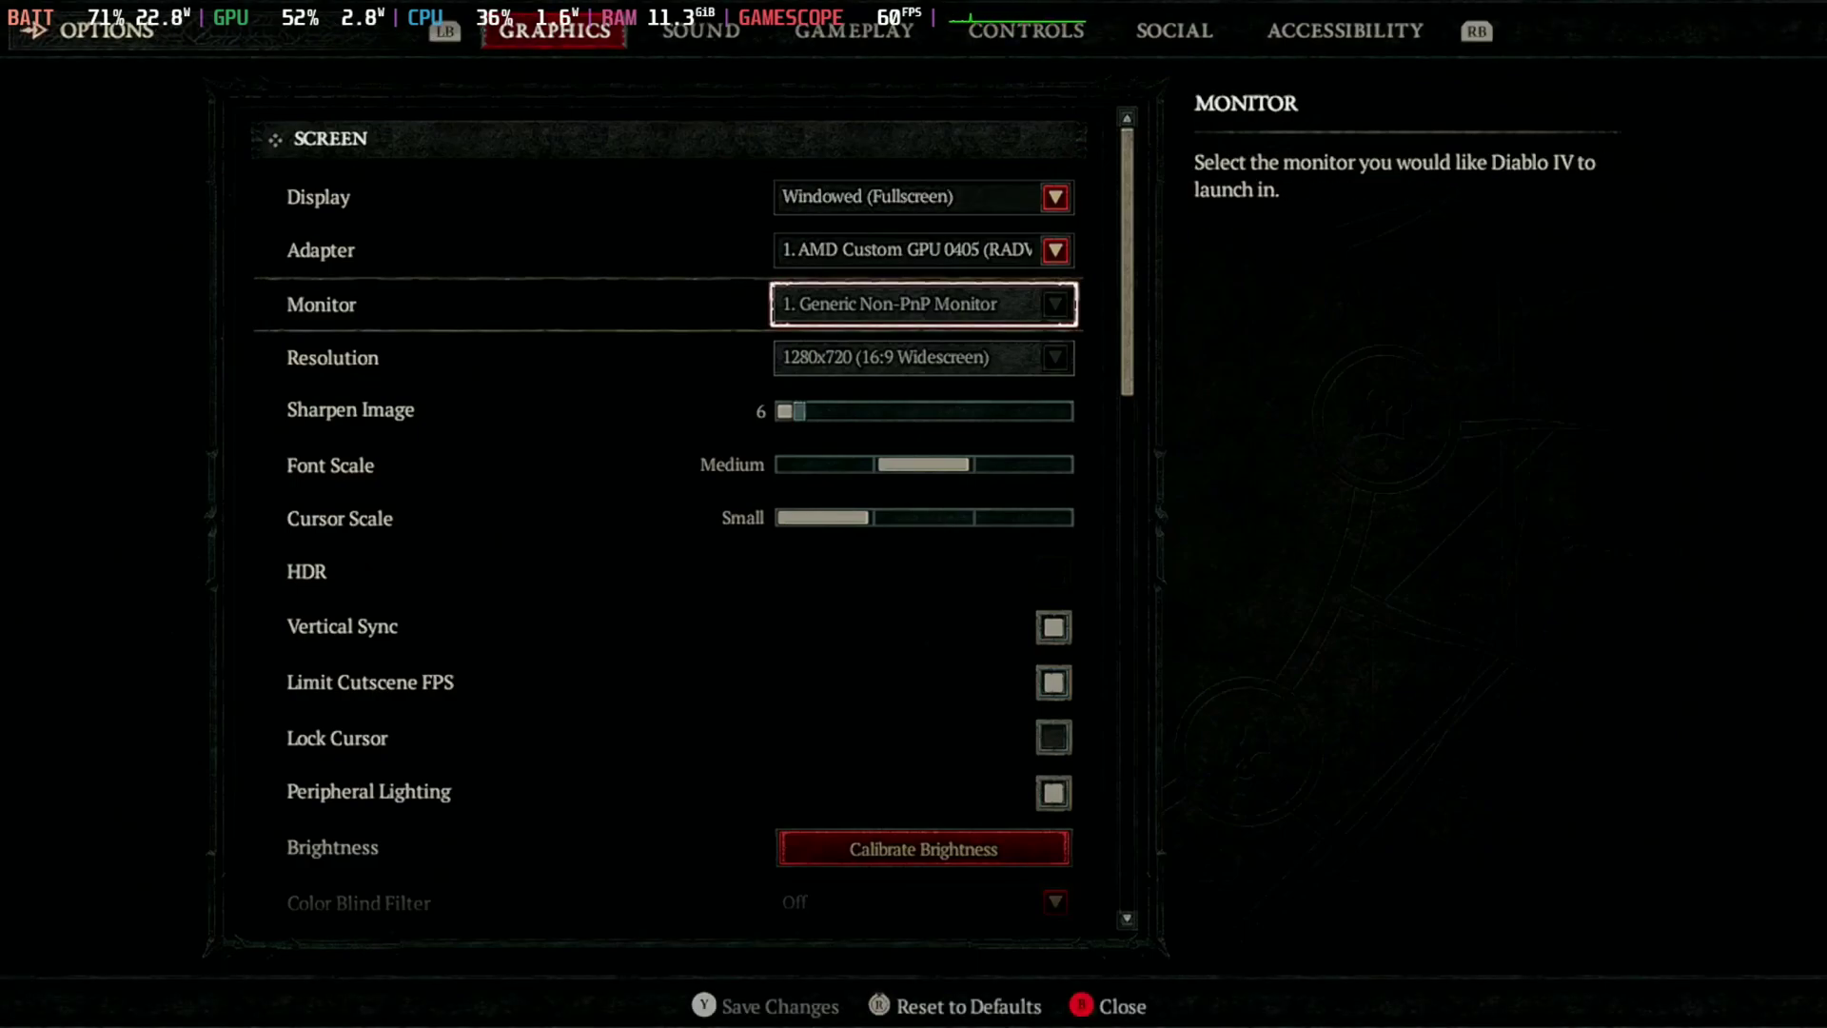
{"action": "key", "text": "Down"}
{"action": "key", "text": "Down"}
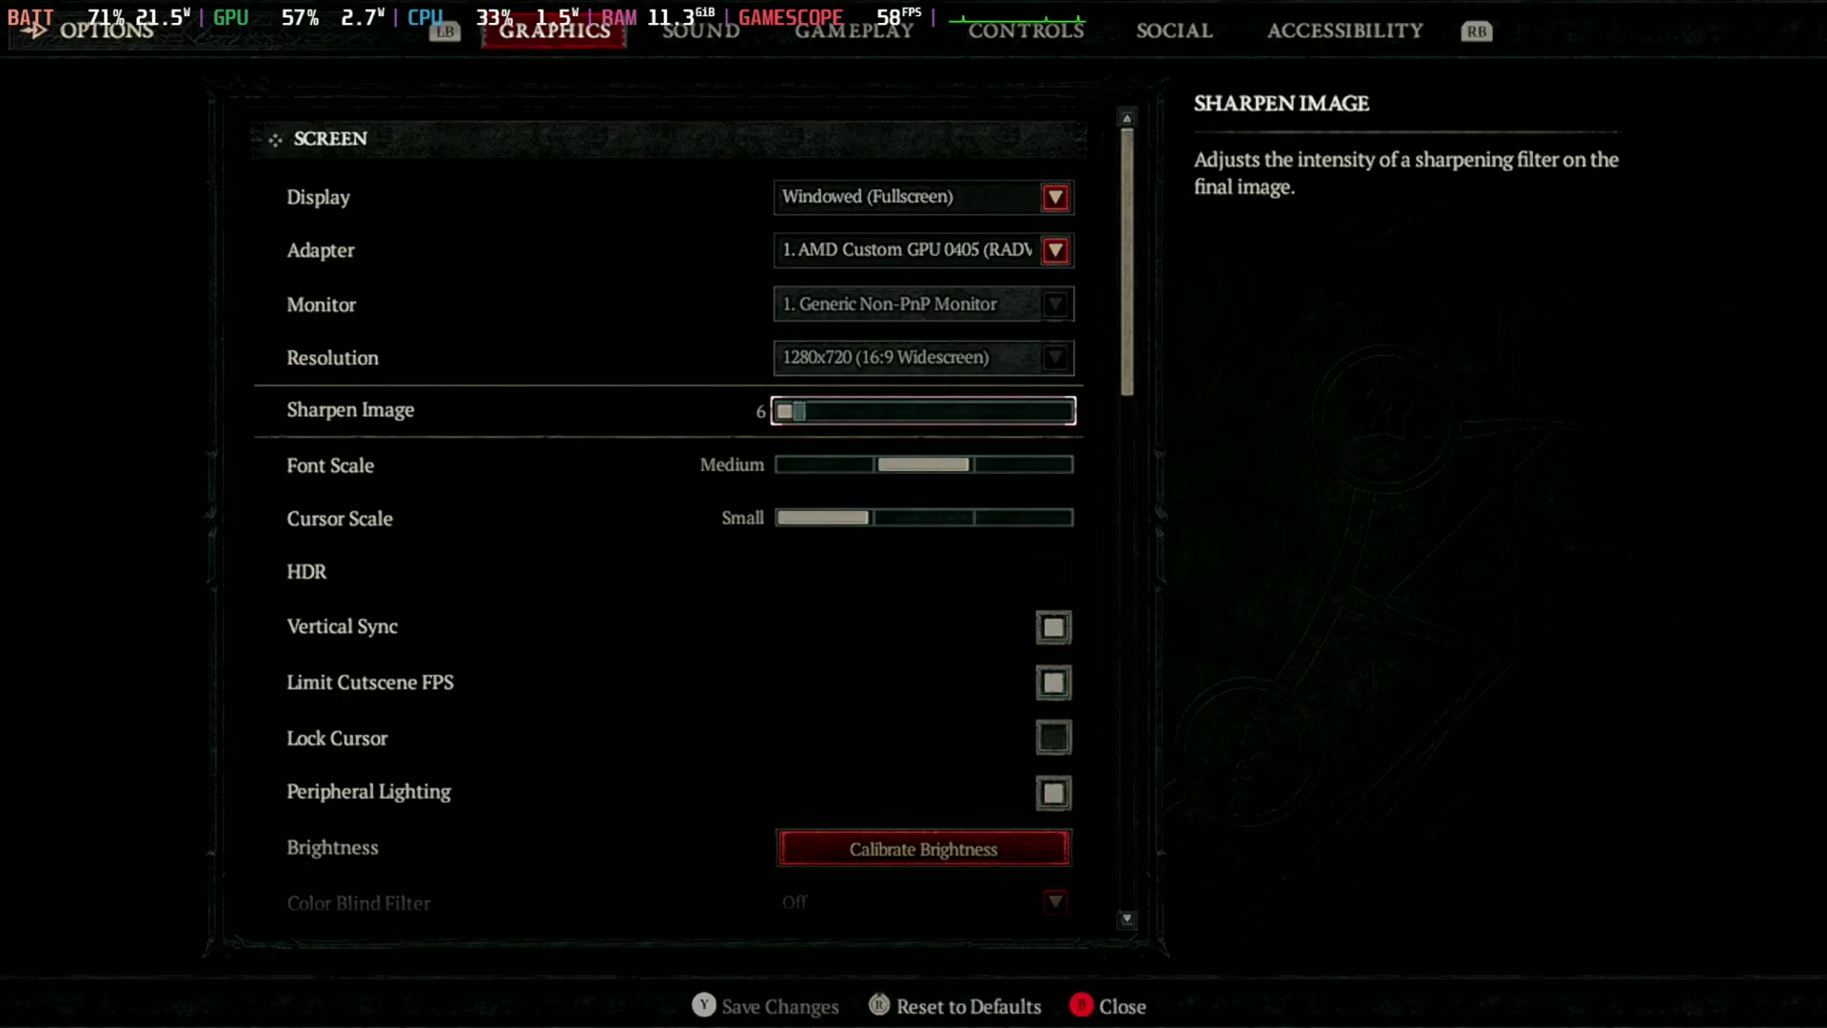
{"action": "key", "text": "Down"}
{"action": "key", "text": "Down"}
{"action": "key", "text": "Down"}
{"action": "key", "text": "Down"}
{"action": "key", "text": "Down"}
{"action": "key", "text": "Down"}
{"action": "key", "text": "Down"}
{"action": "key", "text": "Down"}
{"action": "key", "text": "Down"}
{"action": "key", "text": "Down"}
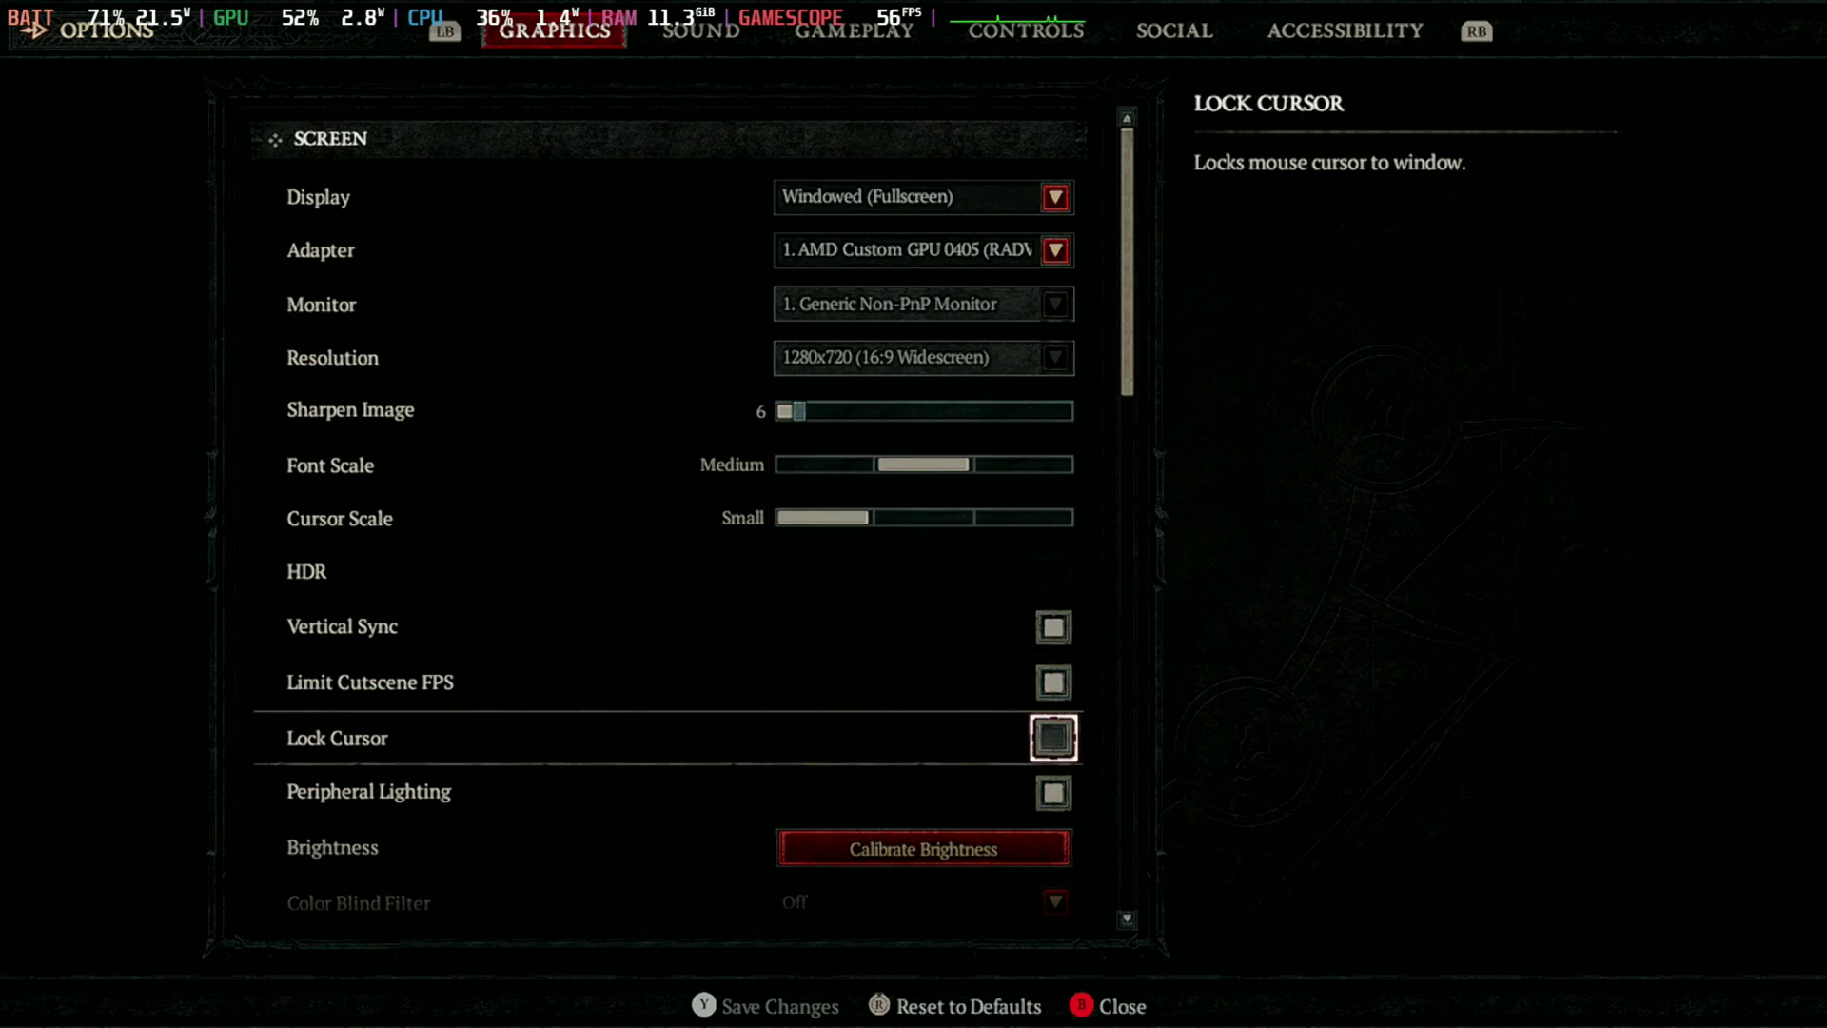
Review the Performance settings: resolution percentage, FidelityFX Super Resolution 2 and the foreground and background FPS limits.
{"action": "key", "text": "Down"}
{"action": "key", "text": "Down"}
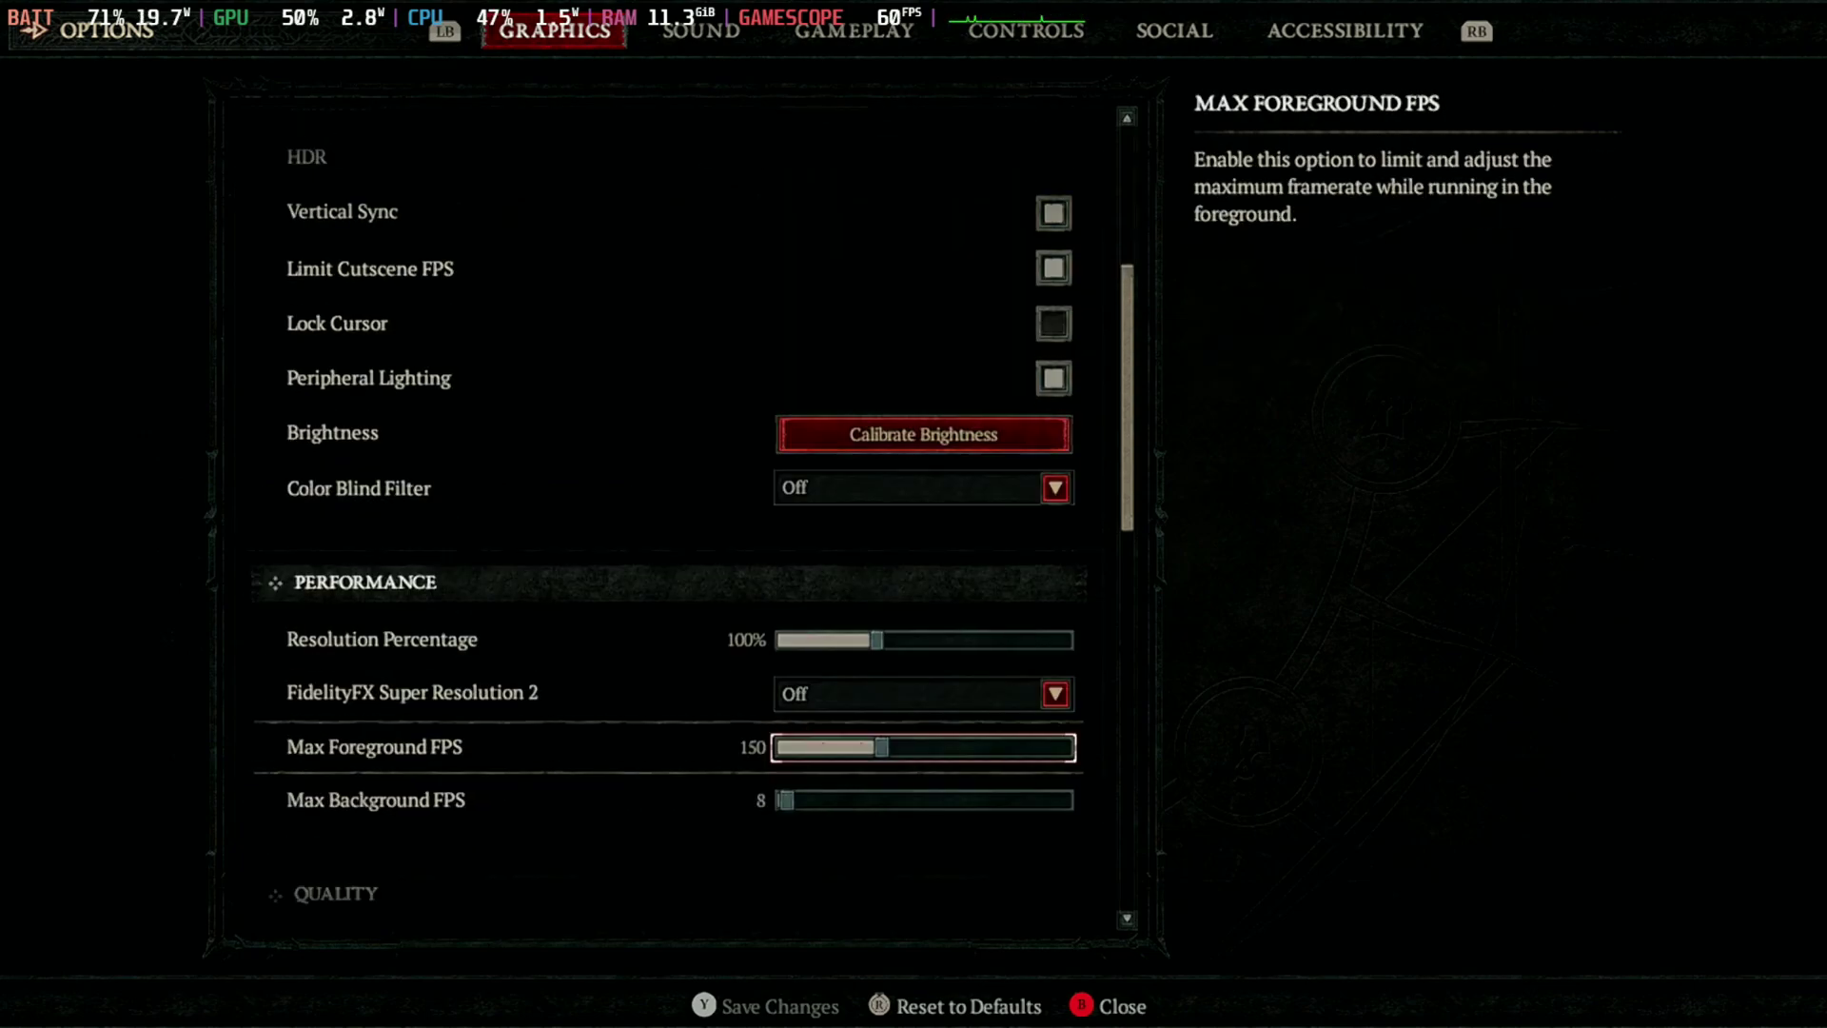
{"action": "key", "text": "Up"}
{"action": "key", "text": "Up"}
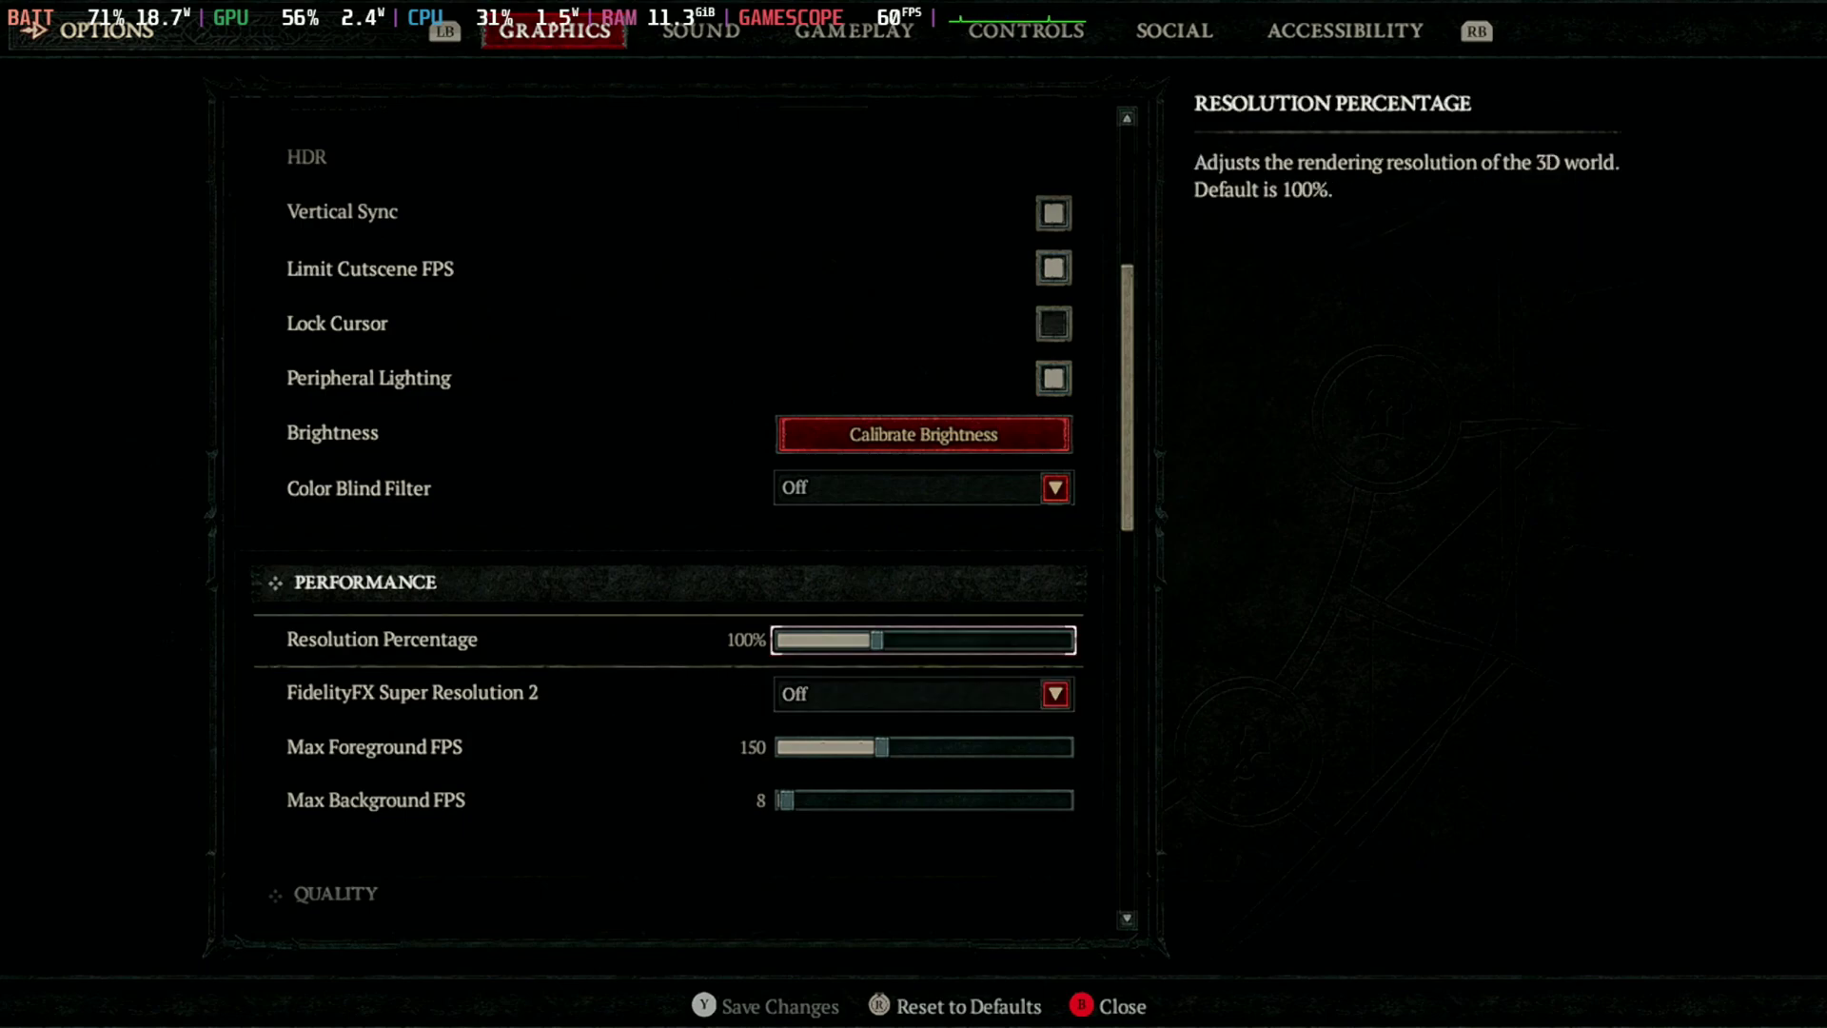
{"action": "key", "text": "Down"}
{"action": "key", "text": "Down"}
{"action": "key", "text": "Down"}
Review the Quality settings from the quality preset and texture quality through Distortion, and return to the game.
{"action": "key", "text": "Down"}
{"action": "key", "text": "Down"}
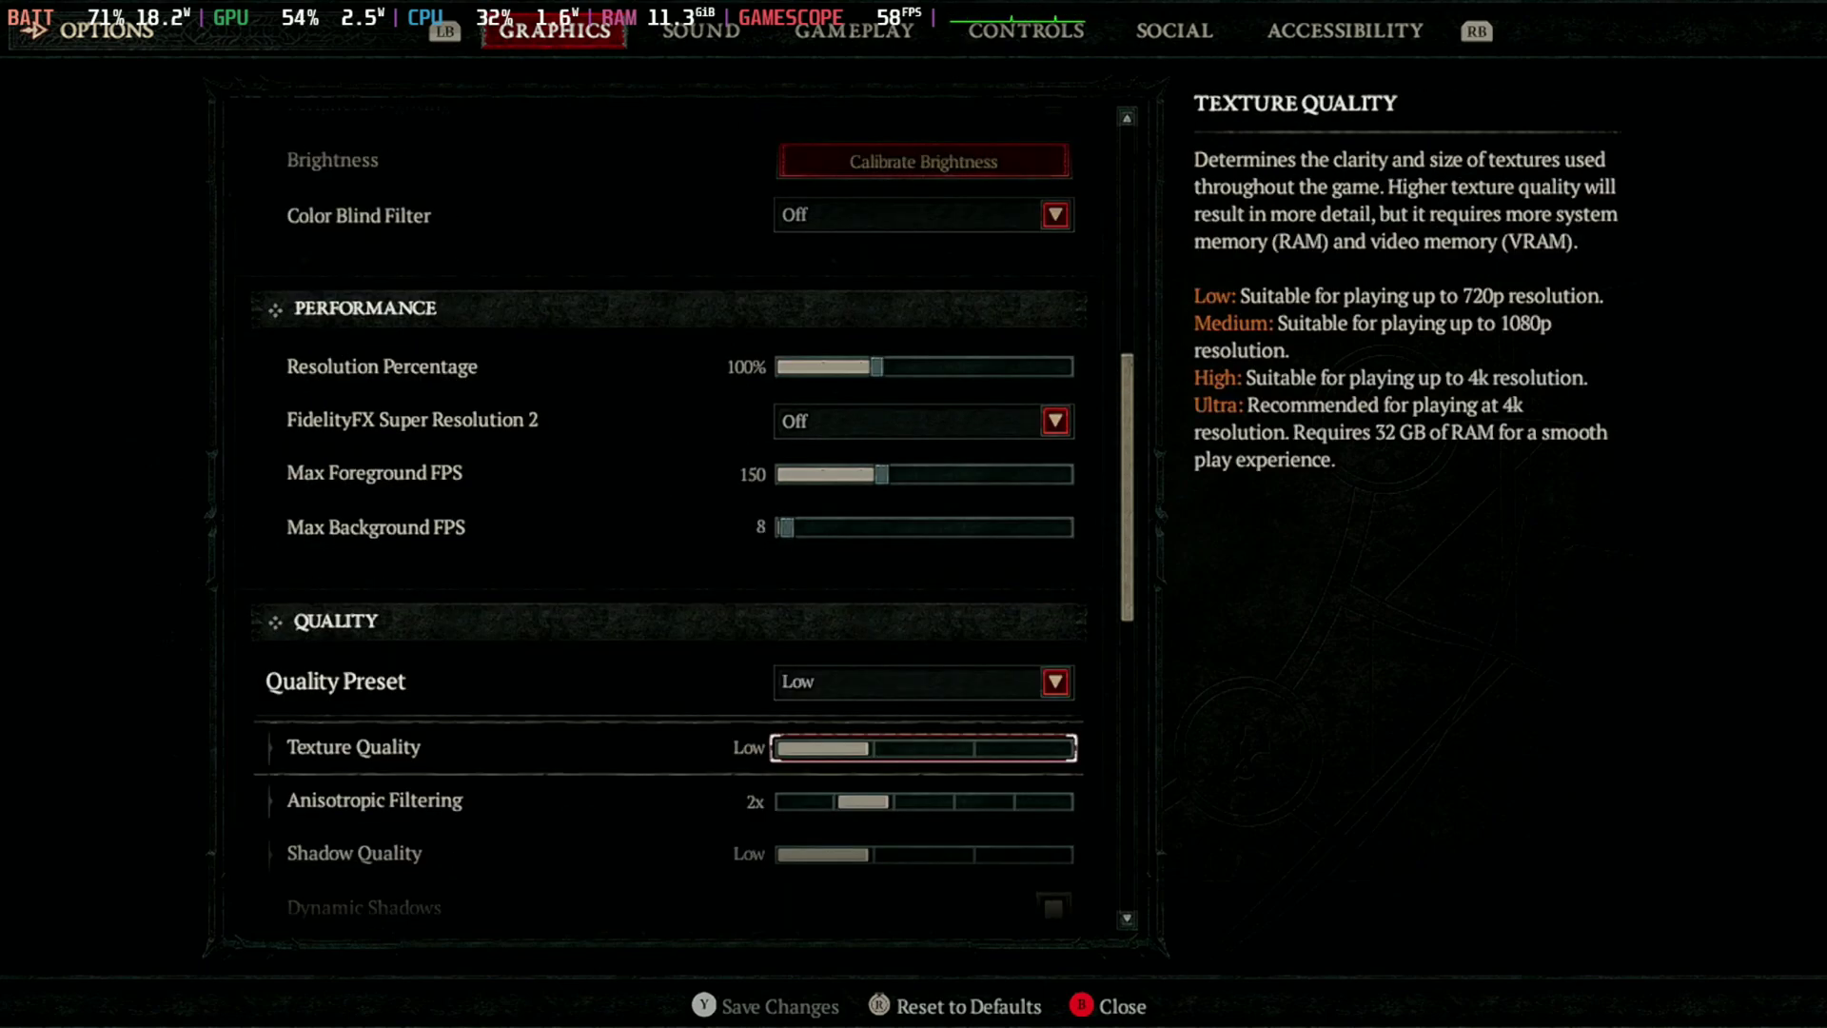
{"action": "key", "text": "Down"}
{"action": "key", "text": "Down"}
{"action": "key", "text": "Down"}
{"action": "key", "text": "Down"}
{"action": "key", "text": "Down"}
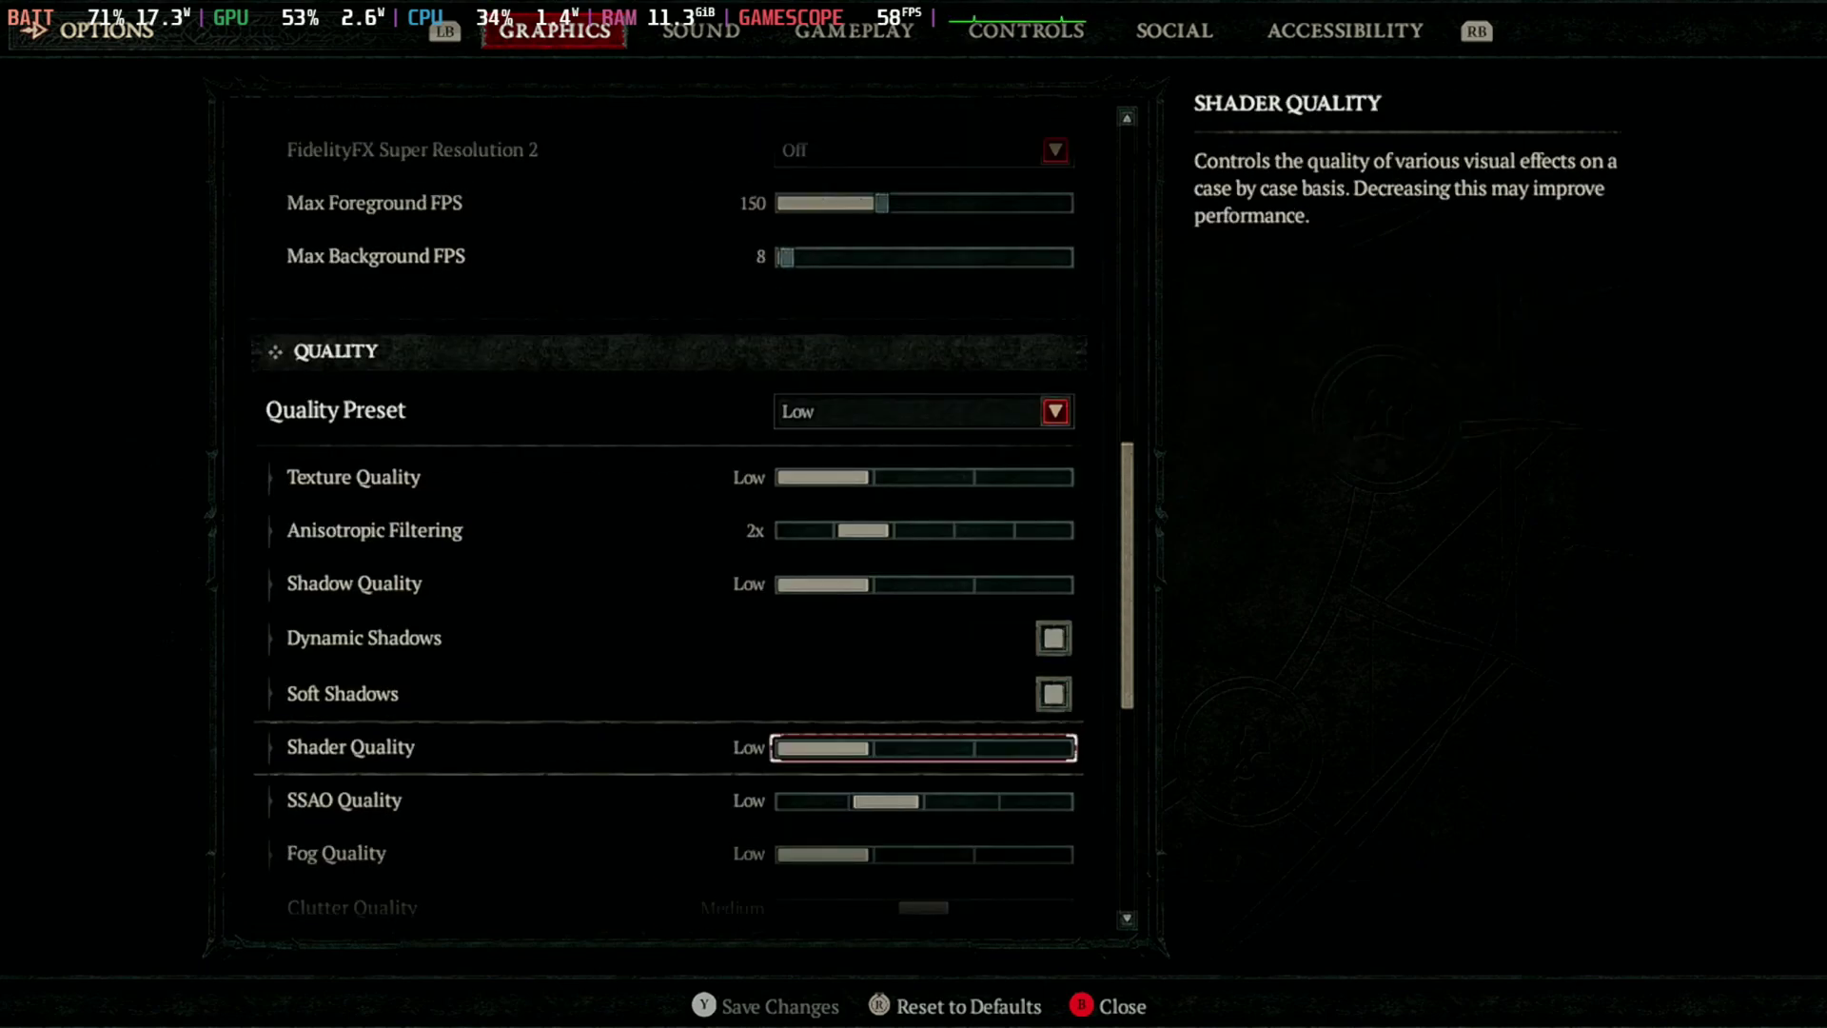
{"action": "key", "text": "Down"}
{"action": "key", "text": "Down"}
{"action": "key", "text": "Down"}
{"action": "key", "text": "Down"}
{"action": "key", "text": "Down"}
{"action": "key", "text": "Down"}
{"action": "key", "text": "Down"}
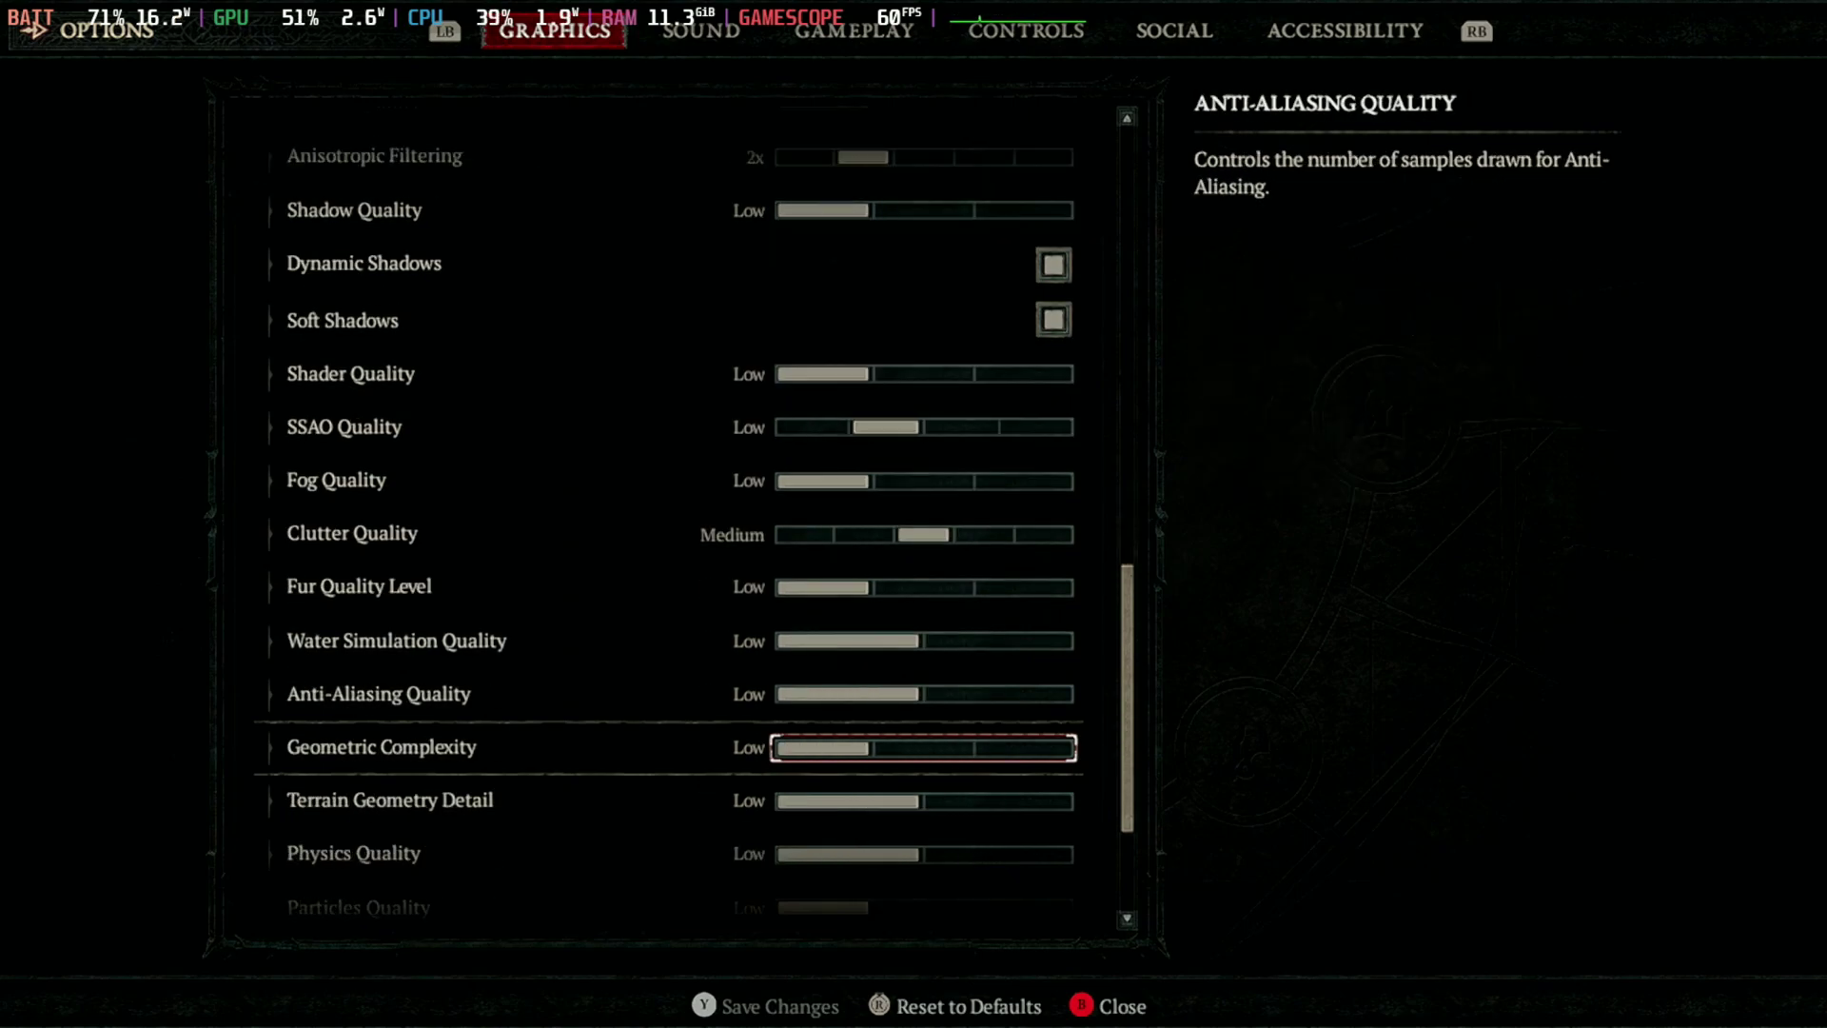
{"action": "key", "text": "Down"}
{"action": "key", "text": "Down"}
{"action": "key", "text": "Down"}
{"action": "key", "text": "Down"}
{"action": "key", "text": "Down"}
{"action": "key", "text": "Down"}
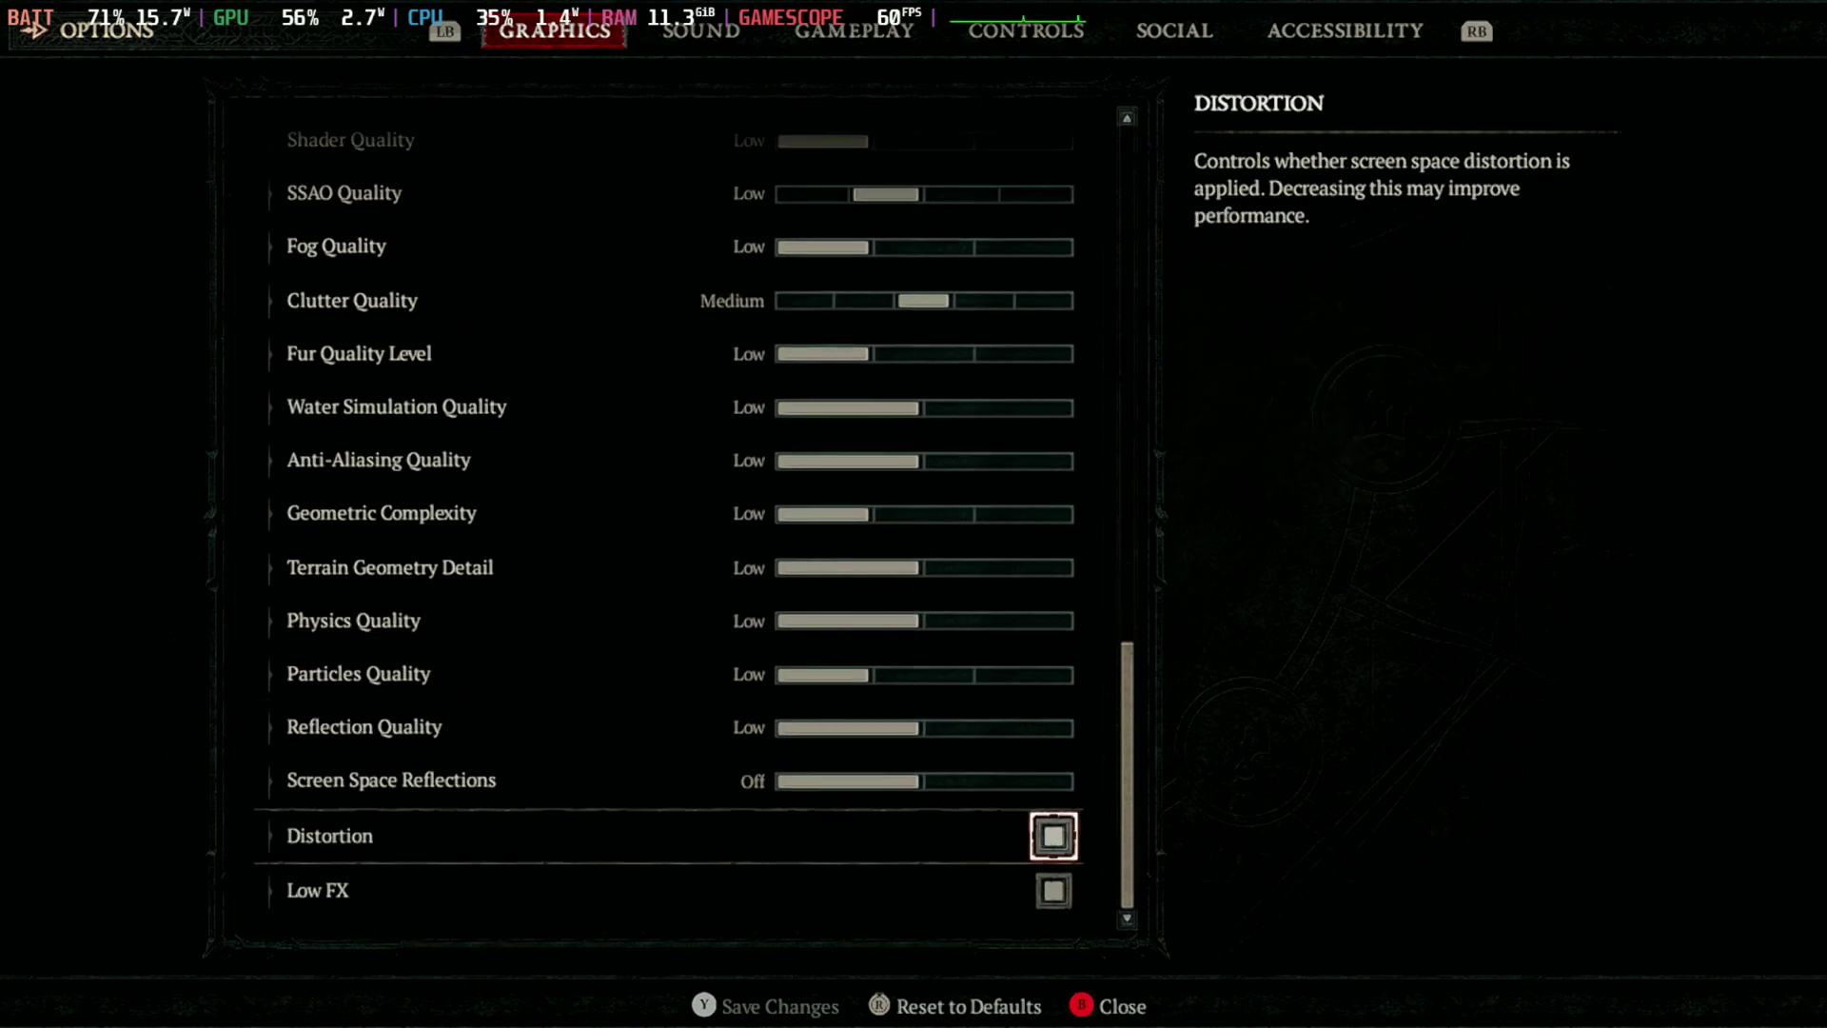
{"action": "key", "text": "Escape"}
{"action": "key", "text": "Escape"}
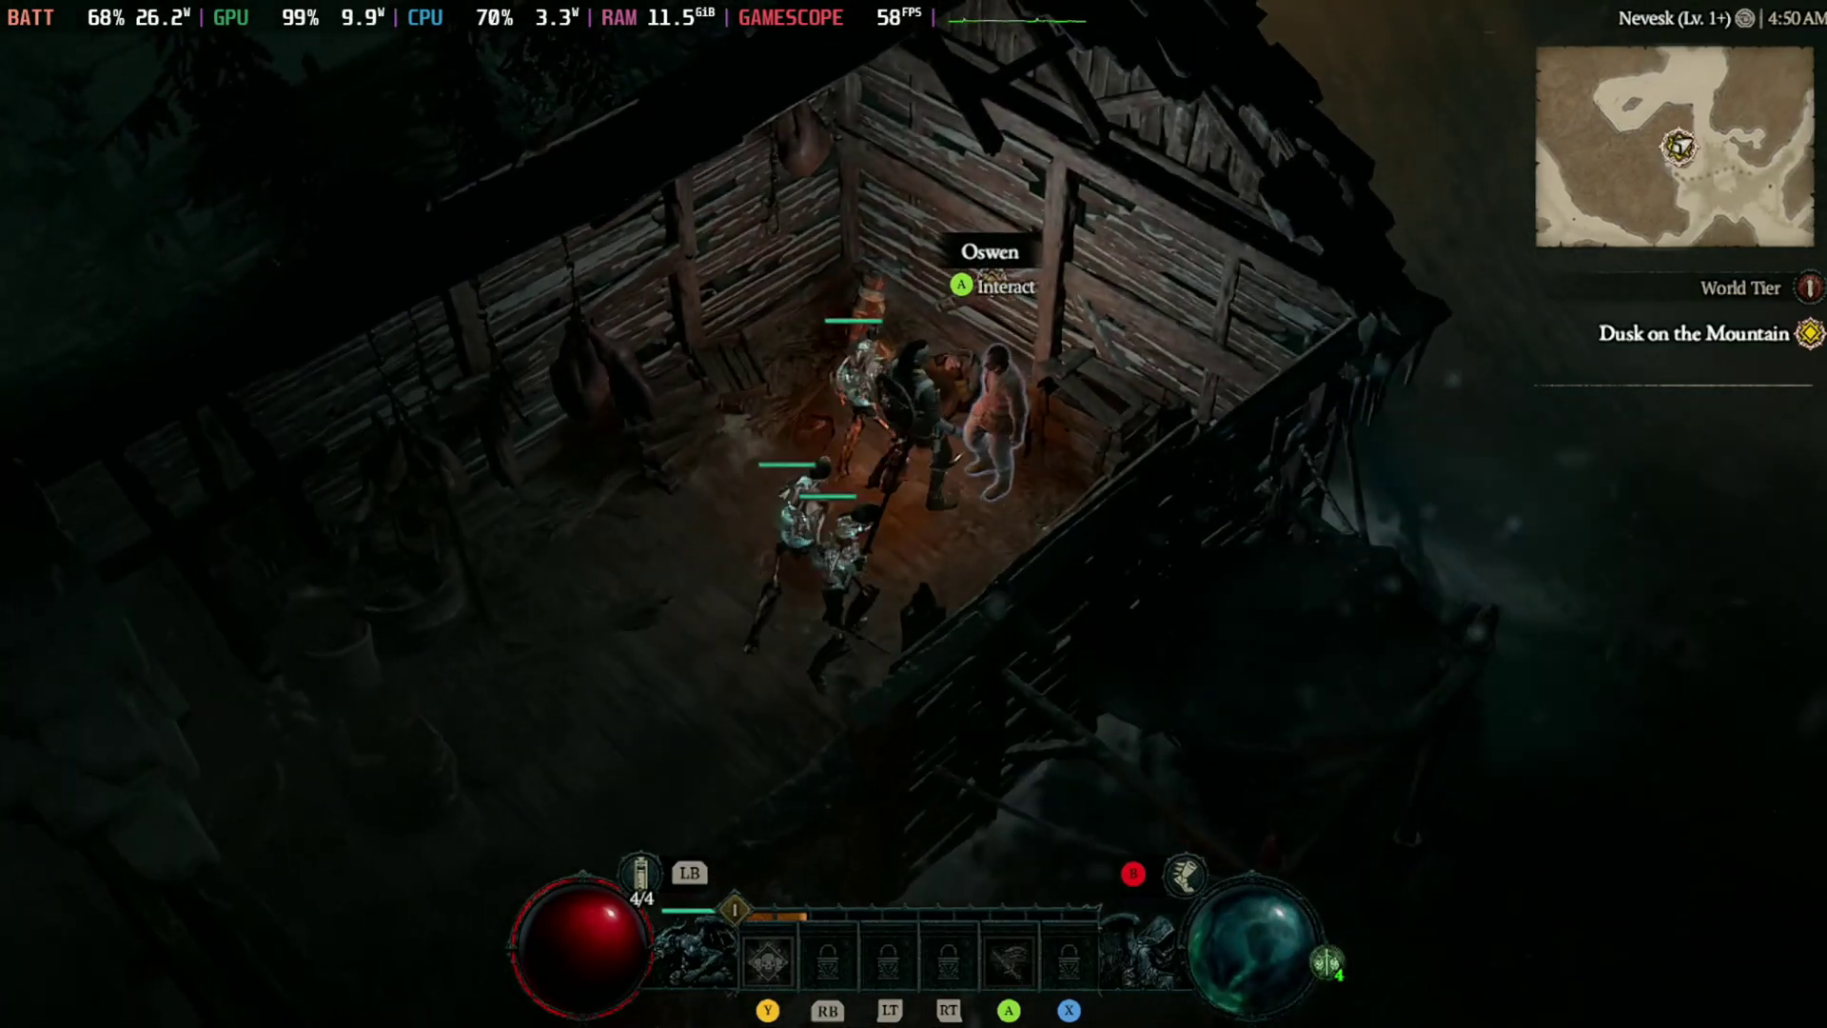
Interact with Oswen in Nevesk and skip the conversation to continue the Dusk on the Mountain quest.
{"action": "key", "text": "Return"}
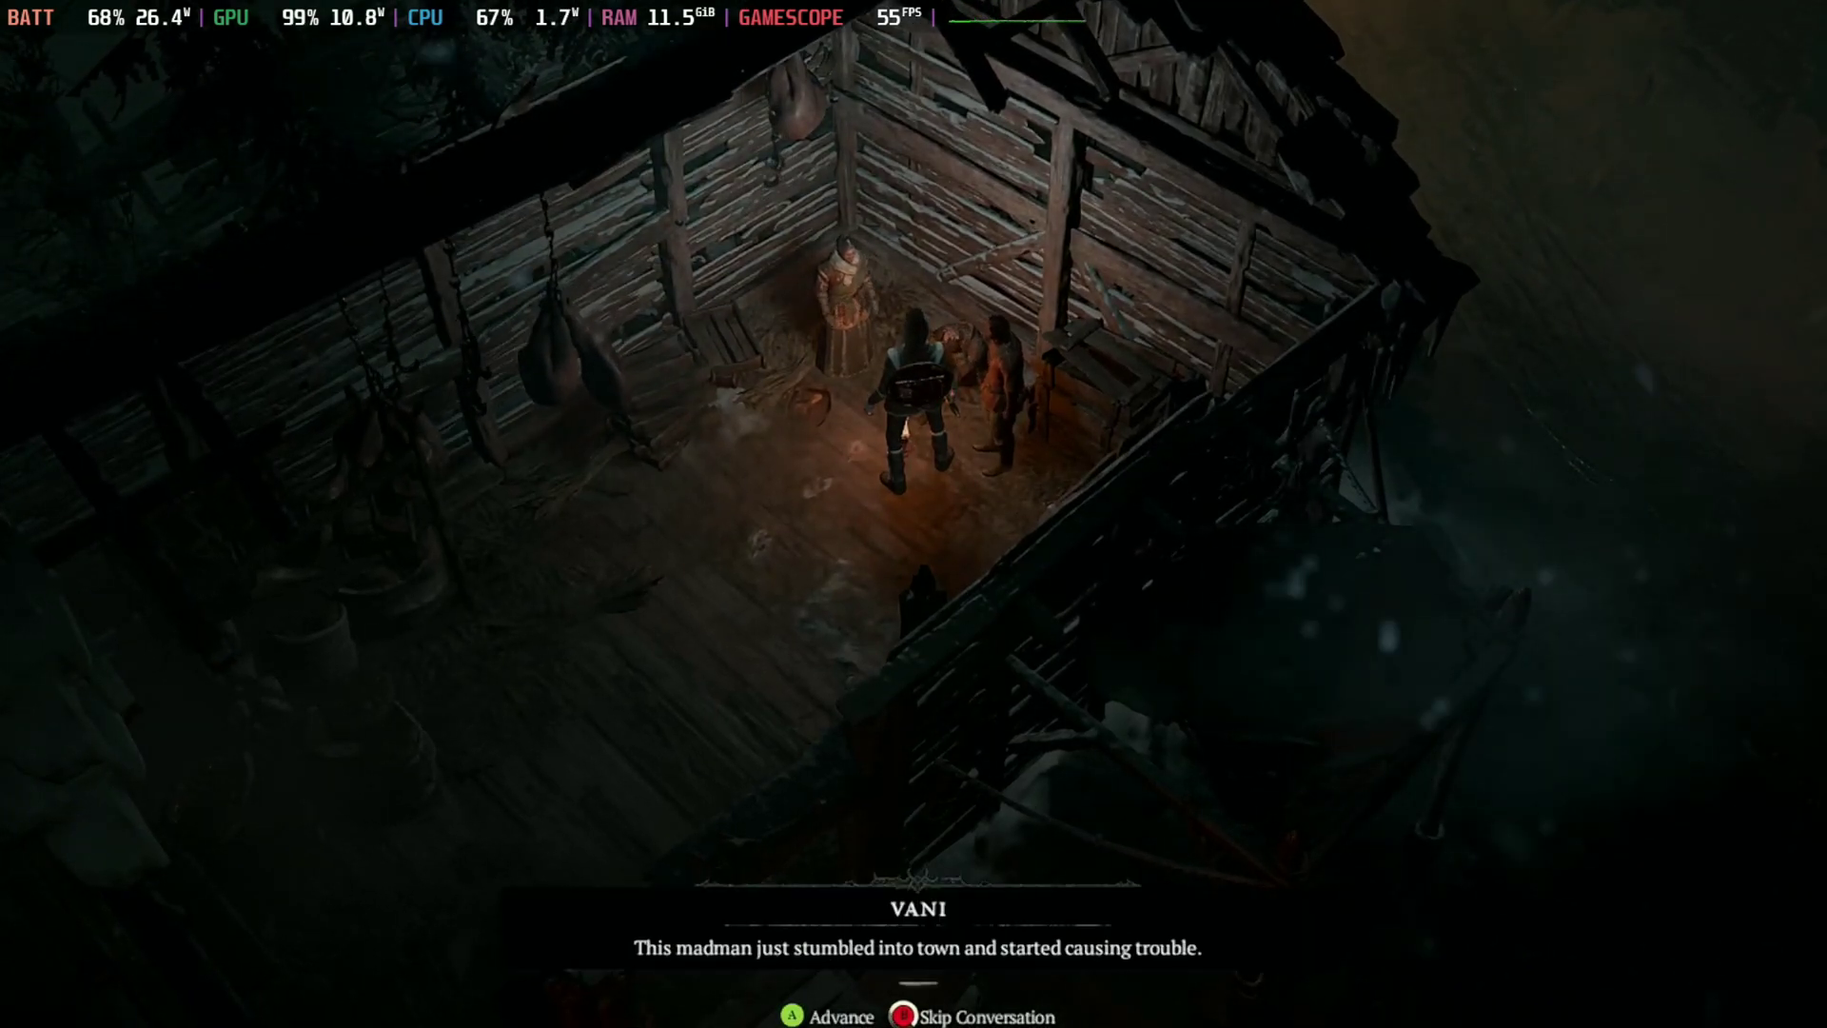
{"action": "key", "text": "Escape"}
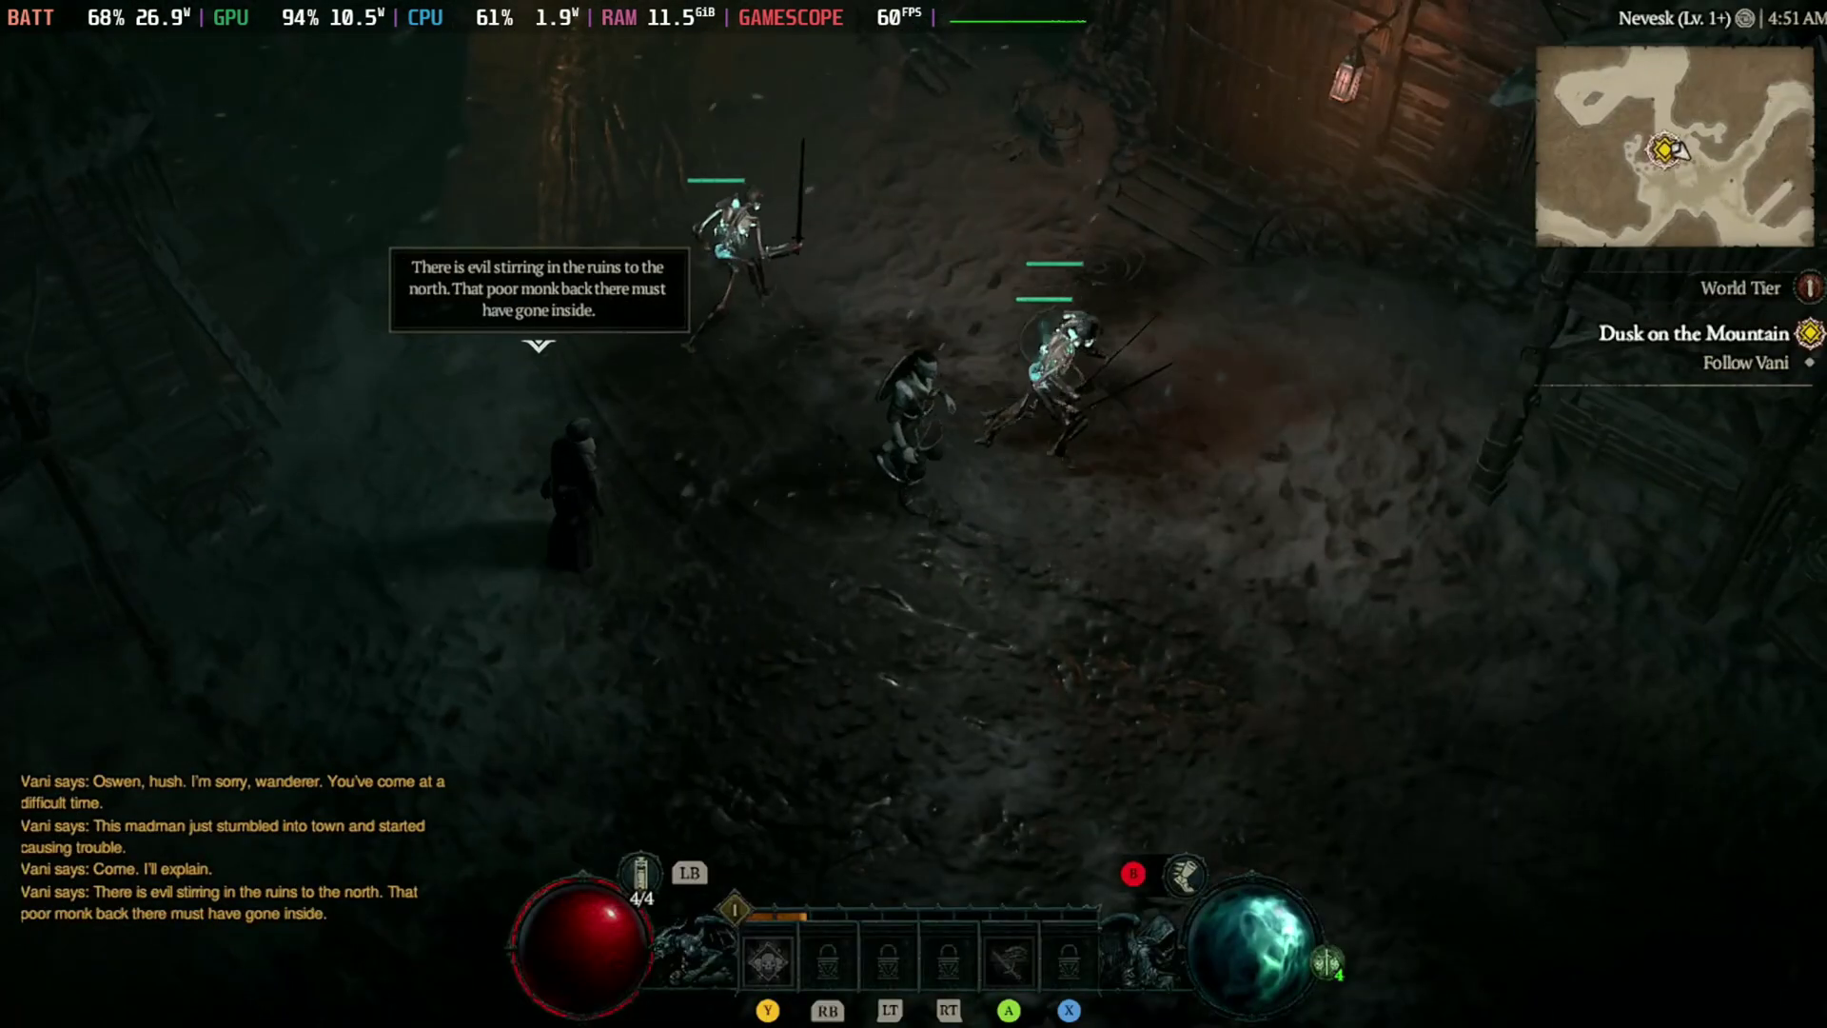